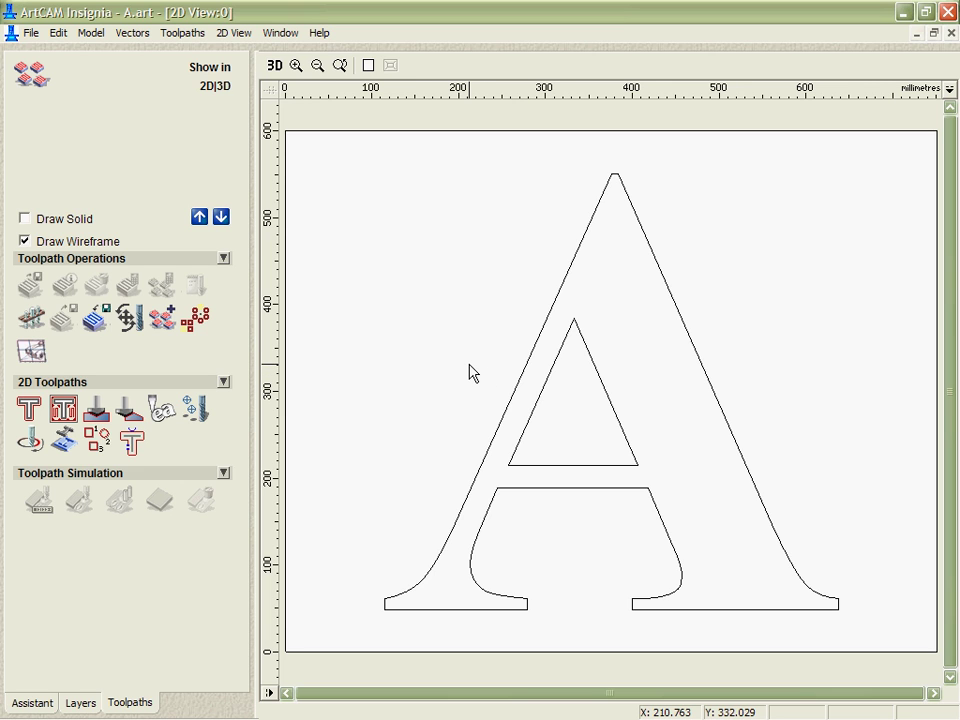
Select all the letter A outlines and choose the 6 mm end mill for profiling.
{"action": "left_click_drag", "start_coordinate": [343, 148], "coordinate": [858, 676]}
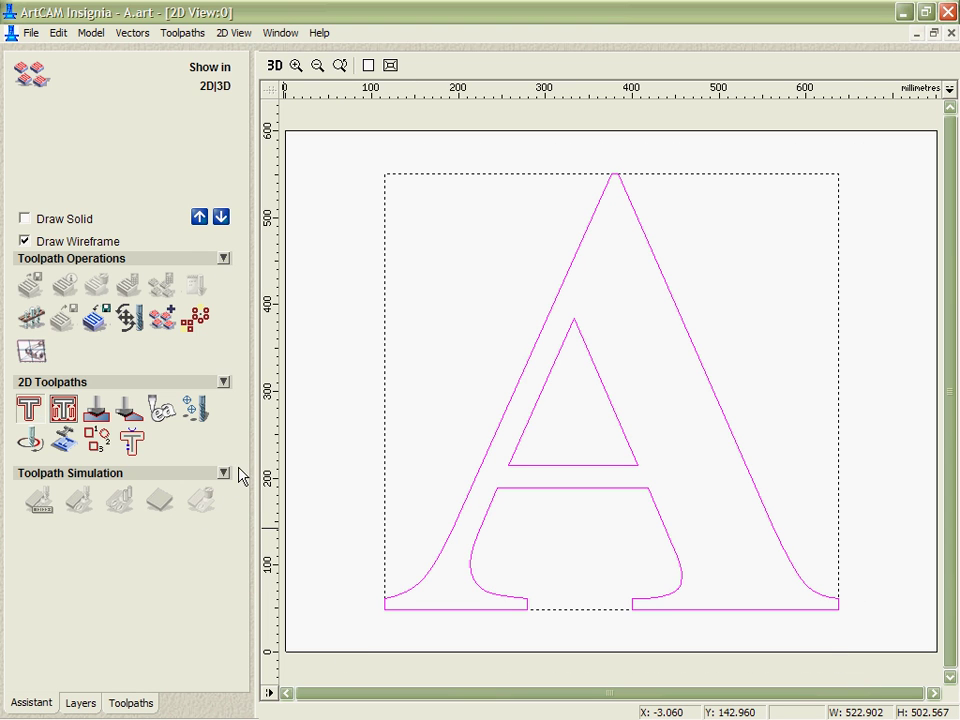
{"action": "left_click", "coordinate": [200, 396]}
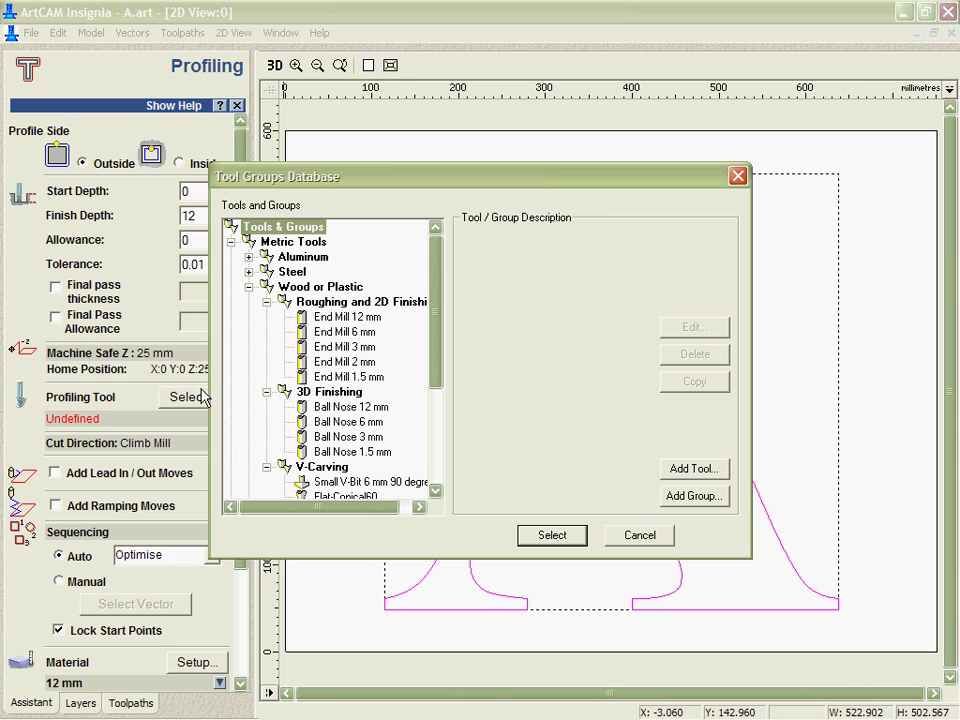
{"action": "left_click", "coordinate": [356, 332]}
{"action": "left_click", "coordinate": [545, 537]}
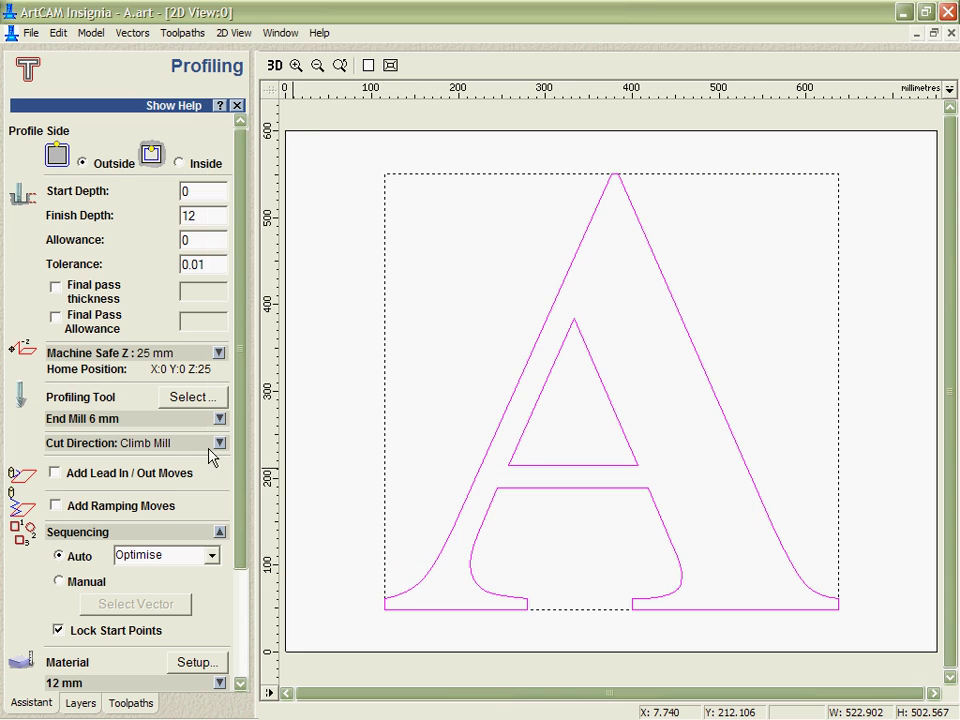
Calculate the 12 mm deep outside profile and inspect it in 3D, zoomed on the block corner.
{"action": "left_click_drag", "start_coordinate": [244, 473], "coordinate": [231, 658]}
{"action": "left_click", "coordinate": [199, 623]}
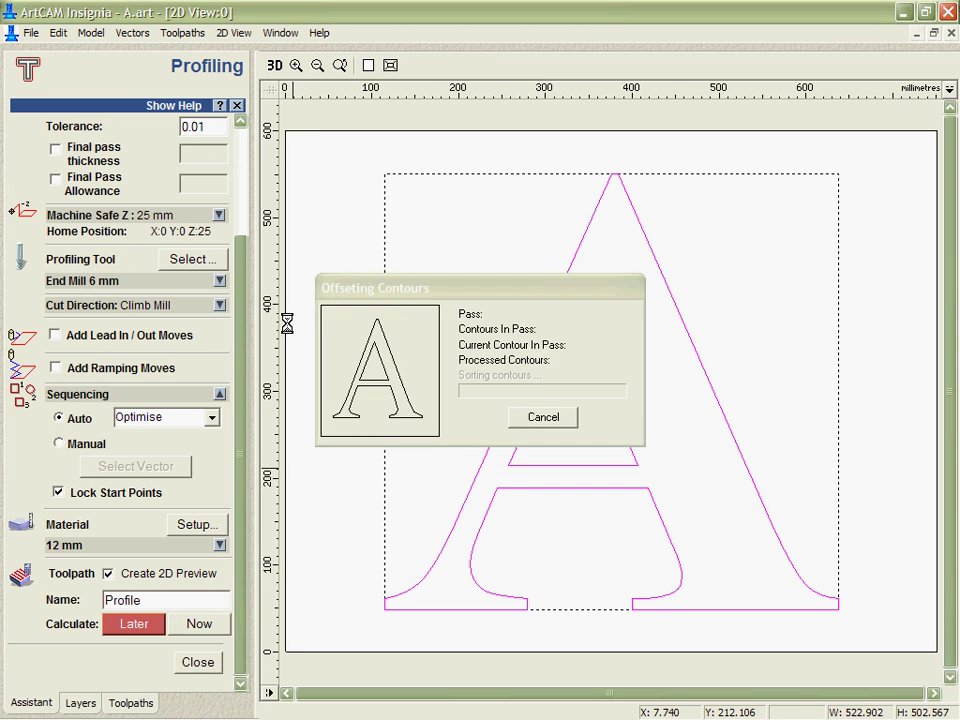
{"action": "left_click", "coordinate": [274, 65]}
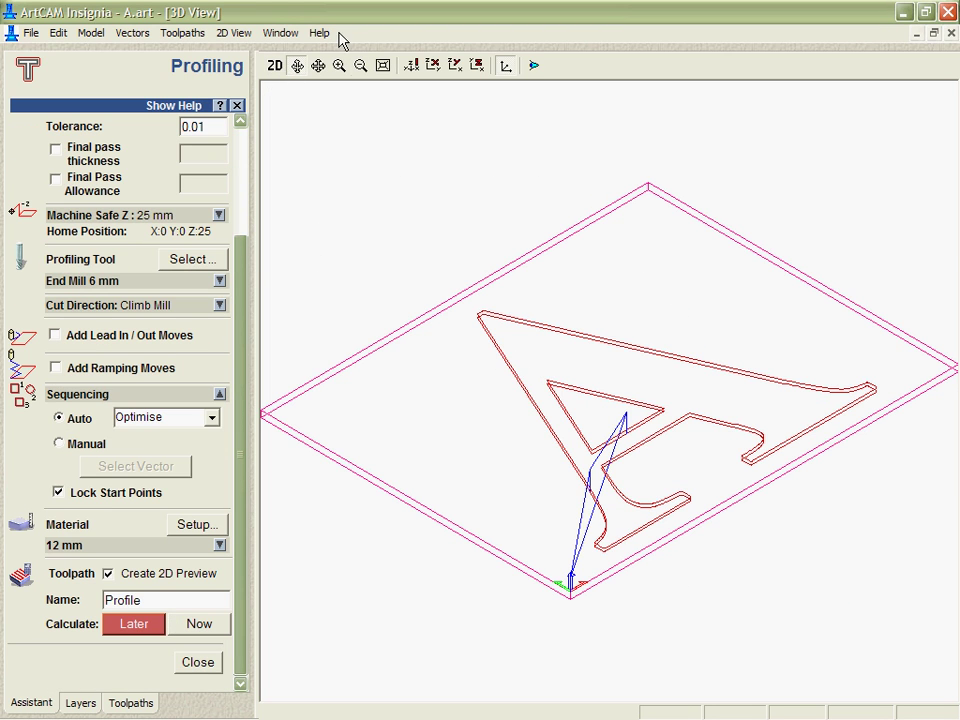
{"action": "left_click_drag", "start_coordinate": [570, 467], "coordinate": [647, 583]}
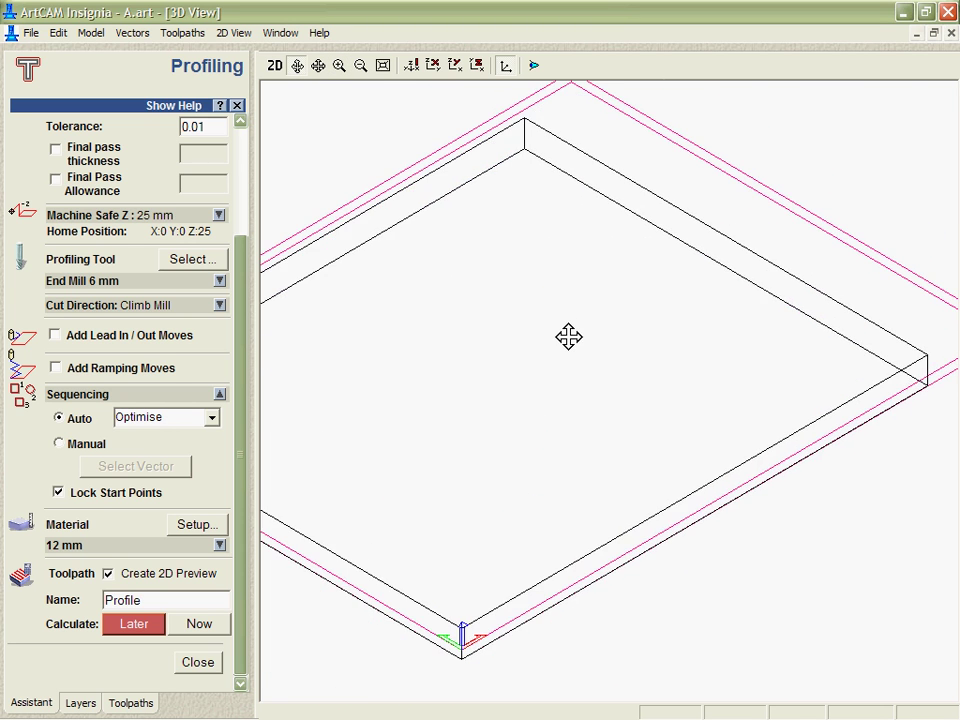
Simulate the Profile toolpath cutting the A from a material block.
{"action": "left_click", "coordinate": [124, 703]}
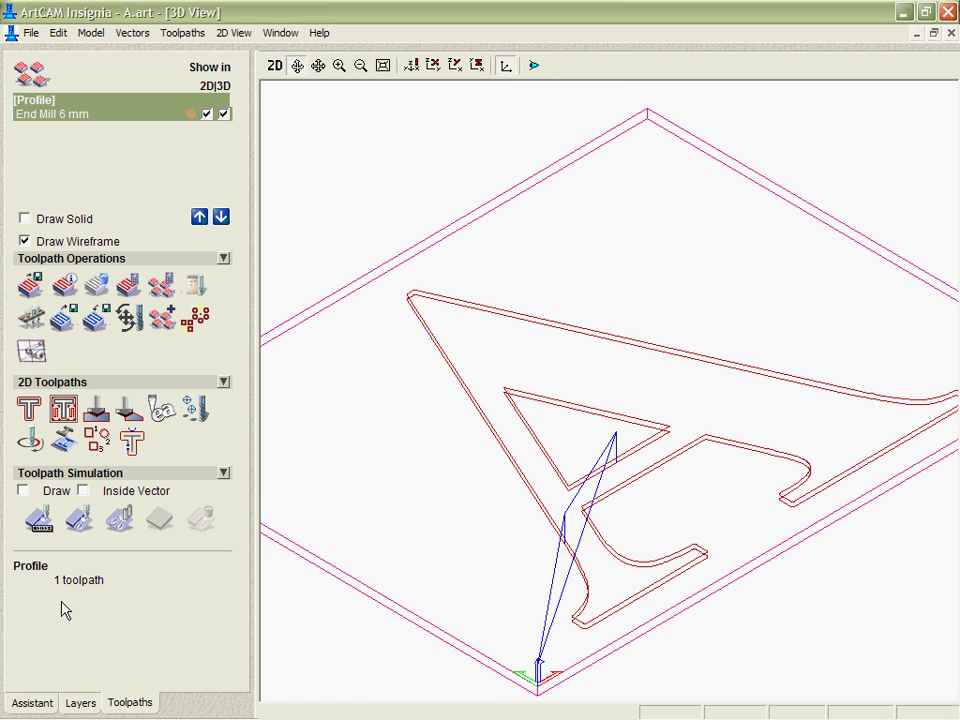
{"action": "left_click", "coordinate": [37, 521]}
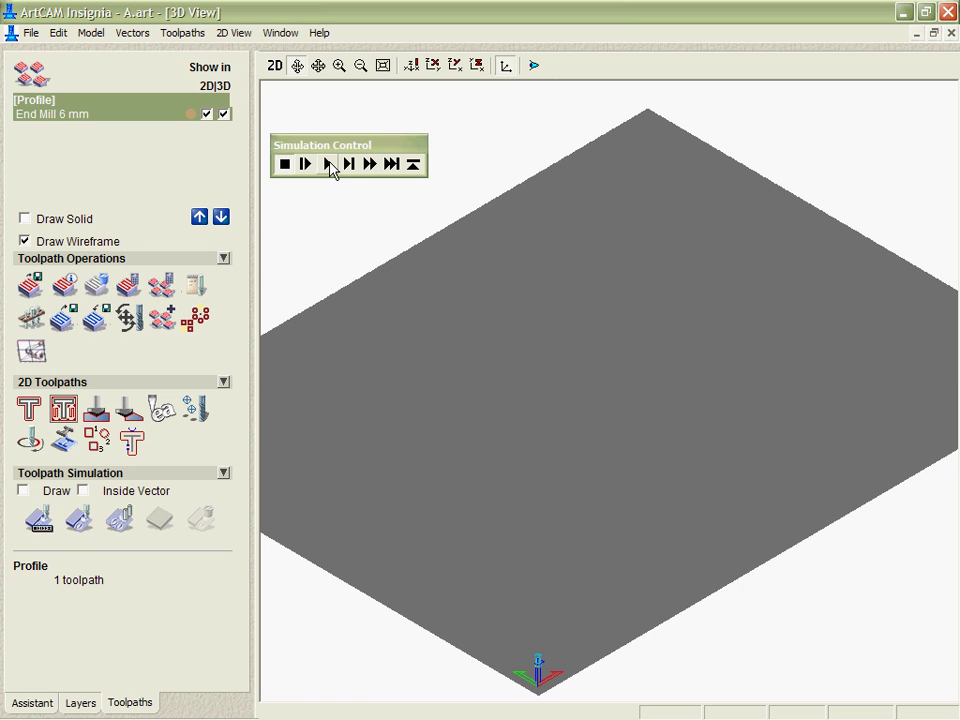
{"action": "left_click", "coordinate": [331, 164]}
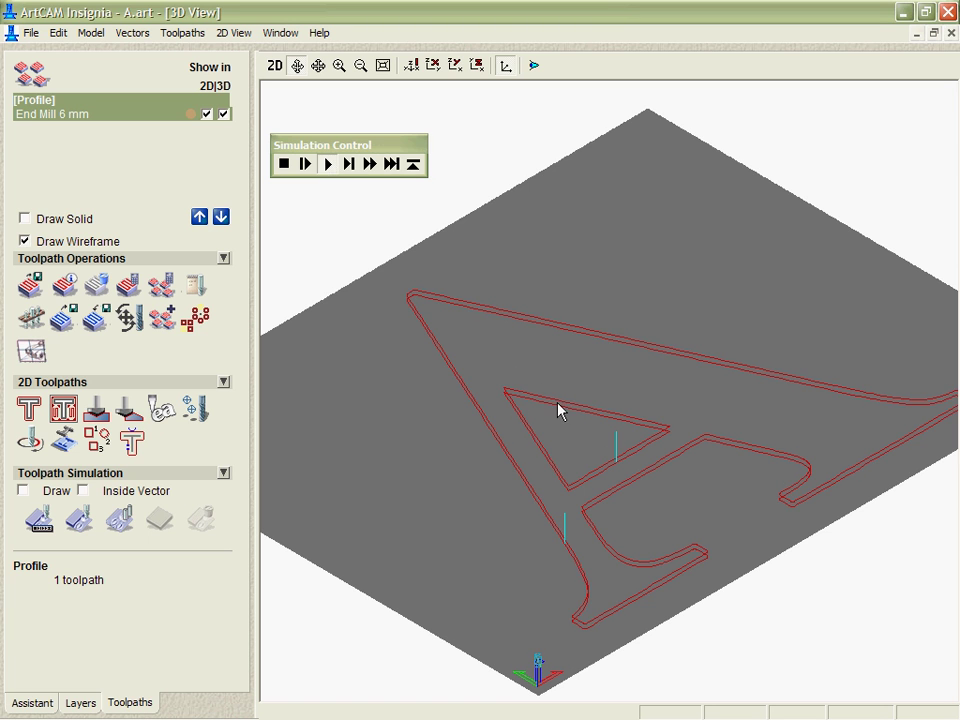
Rotate and zoom around the machined block, then delete the simulation.
{"action": "left_click_drag", "start_coordinate": [587, 514], "coordinate": [644, 620]}
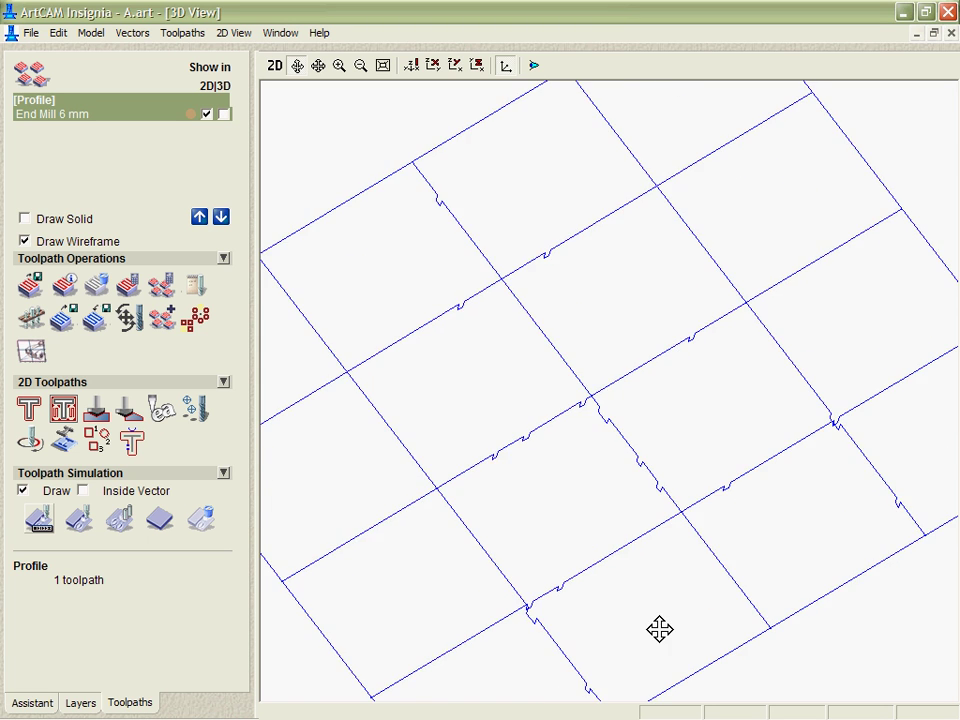
{"action": "right_click_drag", "start_coordinate": [644, 620], "coordinate": [606, 465]}
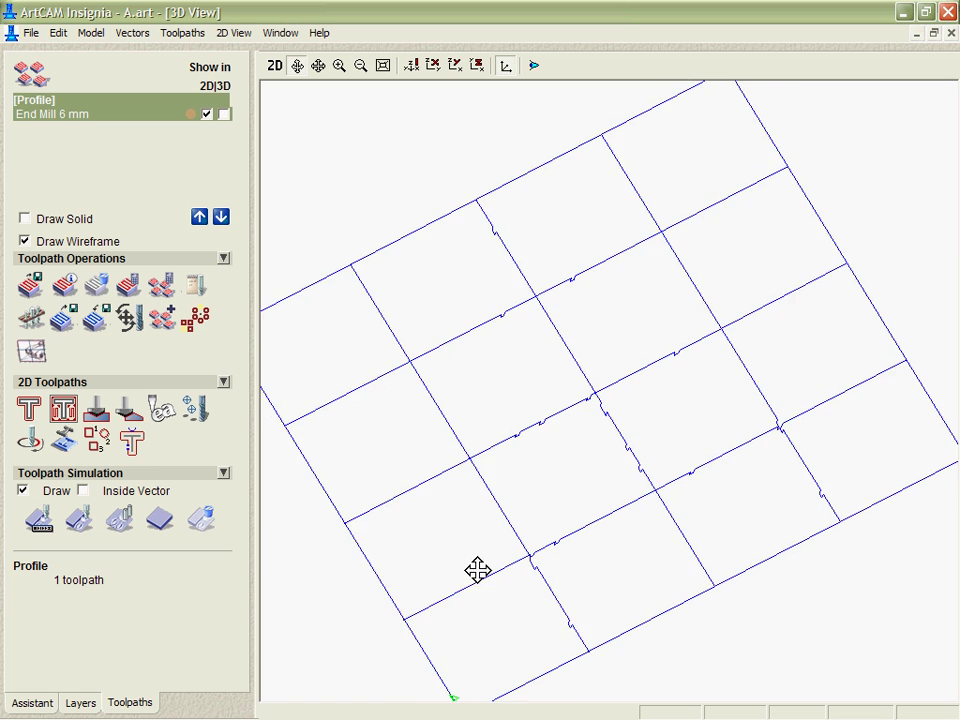
{"action": "left_click_drag", "start_coordinate": [476, 568], "coordinate": [431, 583]}
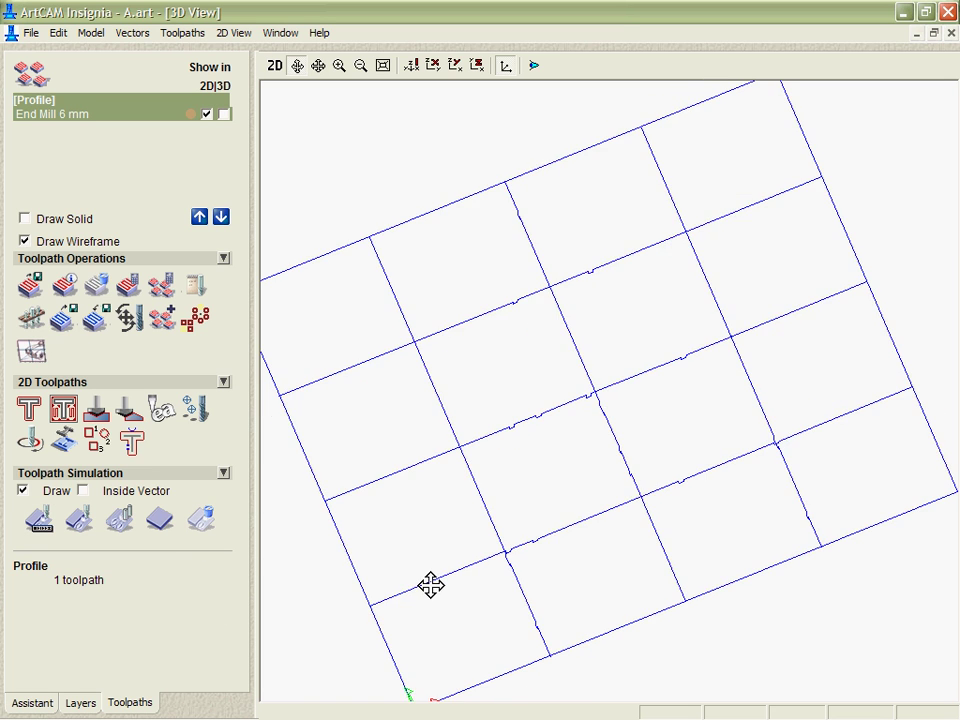
{"action": "left_click", "coordinate": [203, 522]}
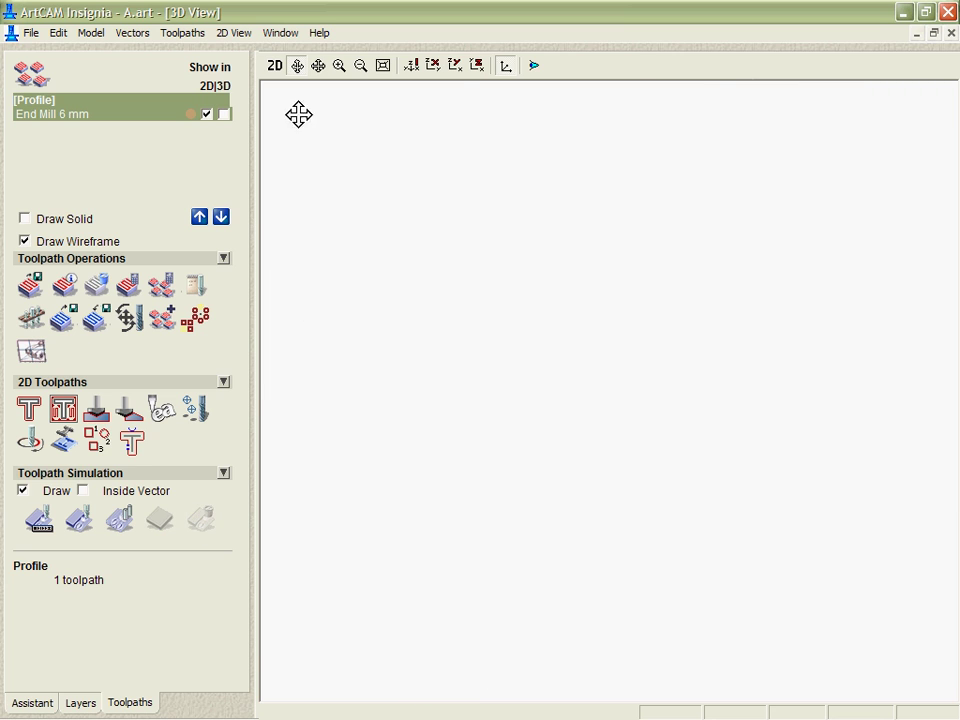
Back in 2D, close in on the toolpath near the A's triangle base, then back off one zoom step.
{"action": "left_click", "coordinate": [274, 65]}
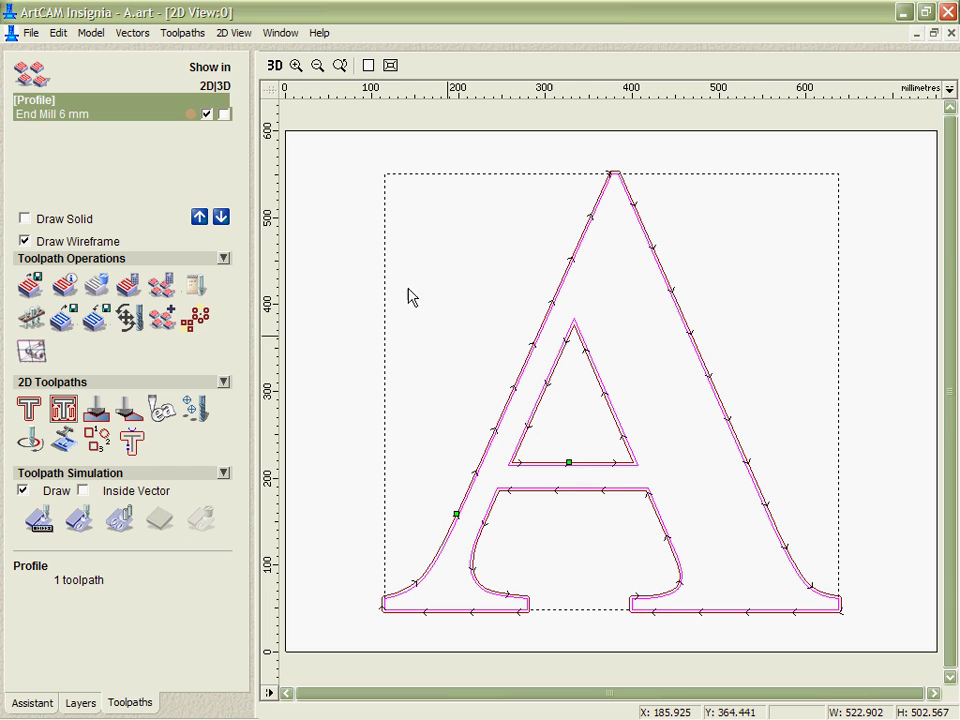
{"action": "left_click", "coordinate": [298, 67]}
{"action": "left_click_drag", "start_coordinate": [550, 449], "coordinate": [590, 467]}
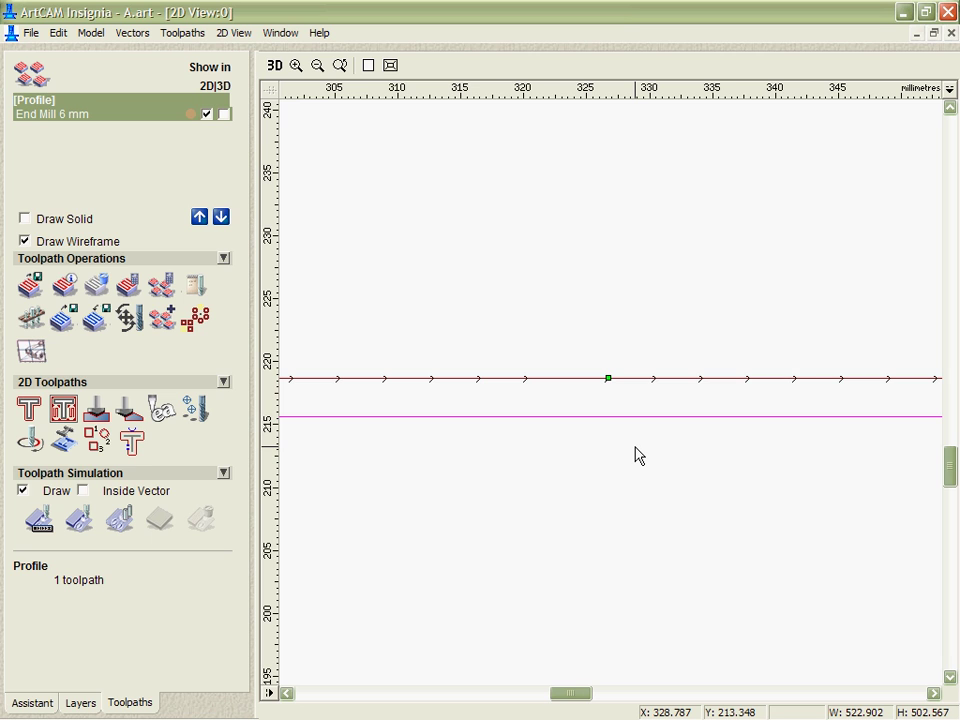
{"action": "left_click", "coordinate": [317, 65]}
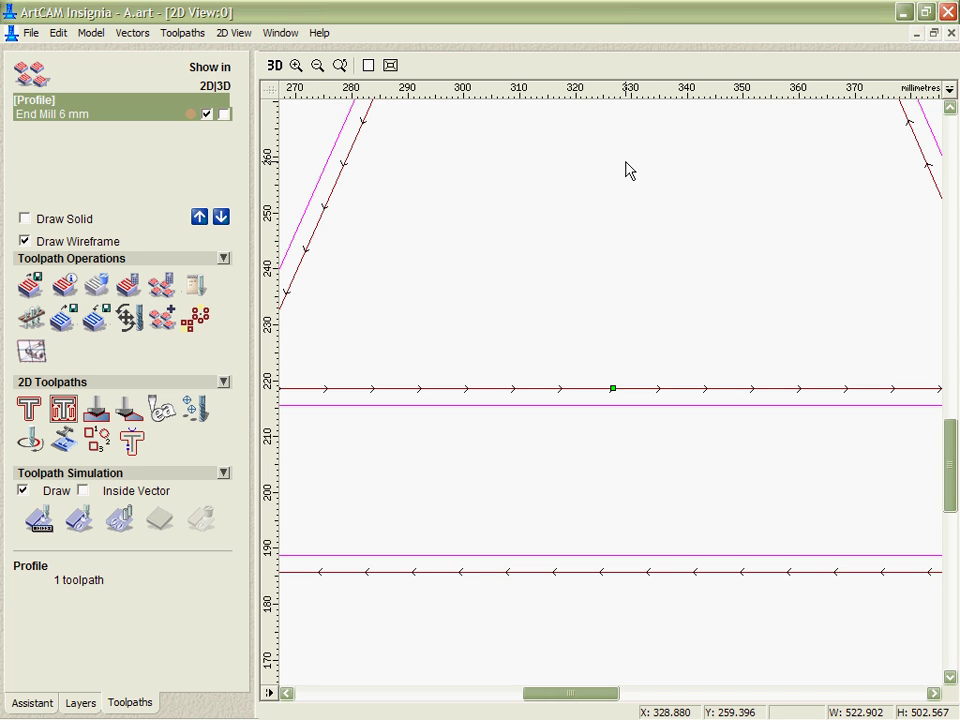
Add lead in/out moves to the Profile toolpath with automatic positioning off, and recalculate.
{"action": "double_click", "coordinate": [45, 578]}
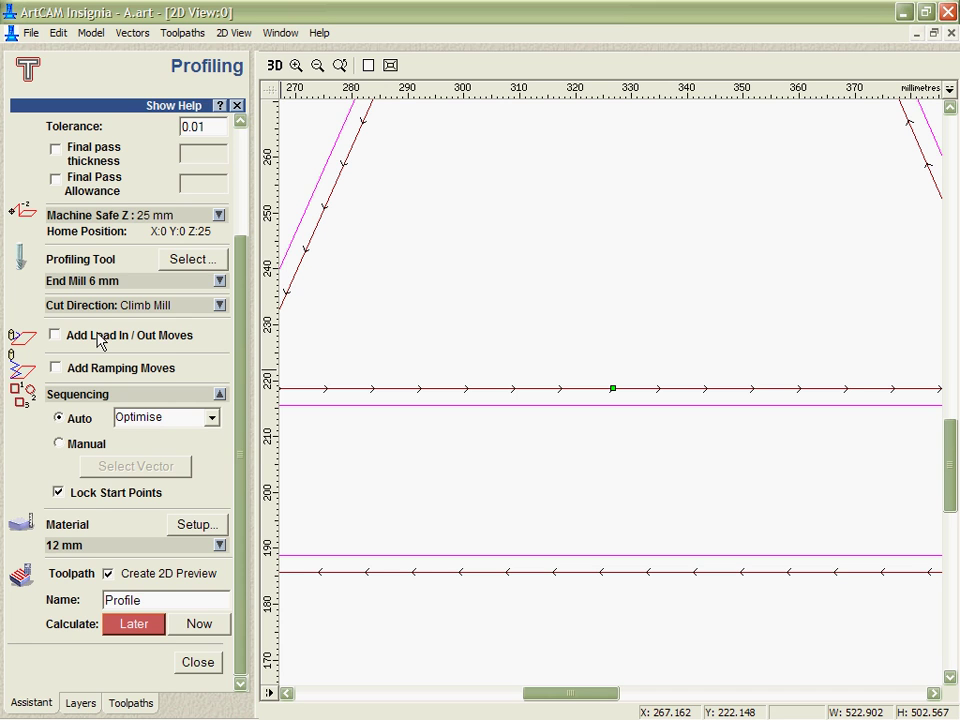
{"action": "left_click", "coordinate": [55, 336]}
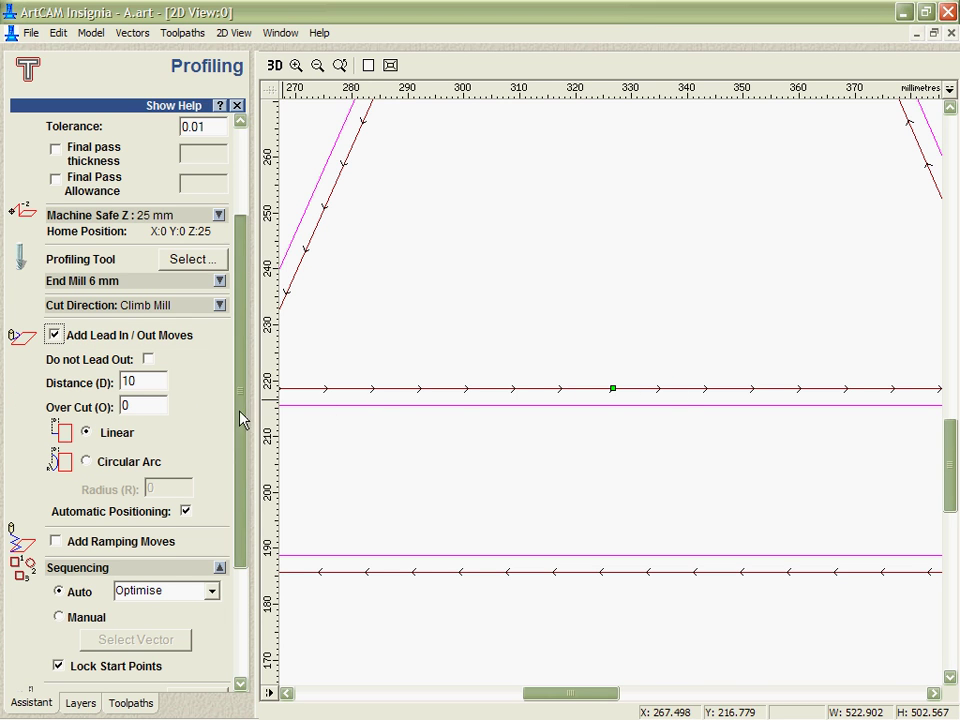
{"action": "left_click_drag", "start_coordinate": [242, 418], "coordinate": [242, 528]}
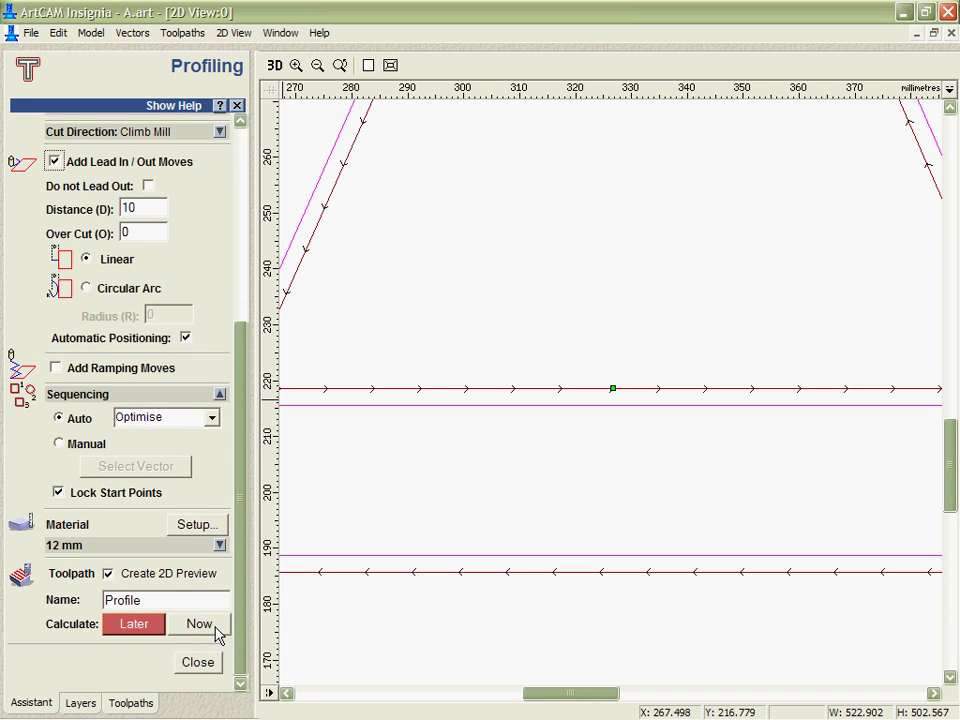
{"action": "left_click", "coordinate": [212, 623]}
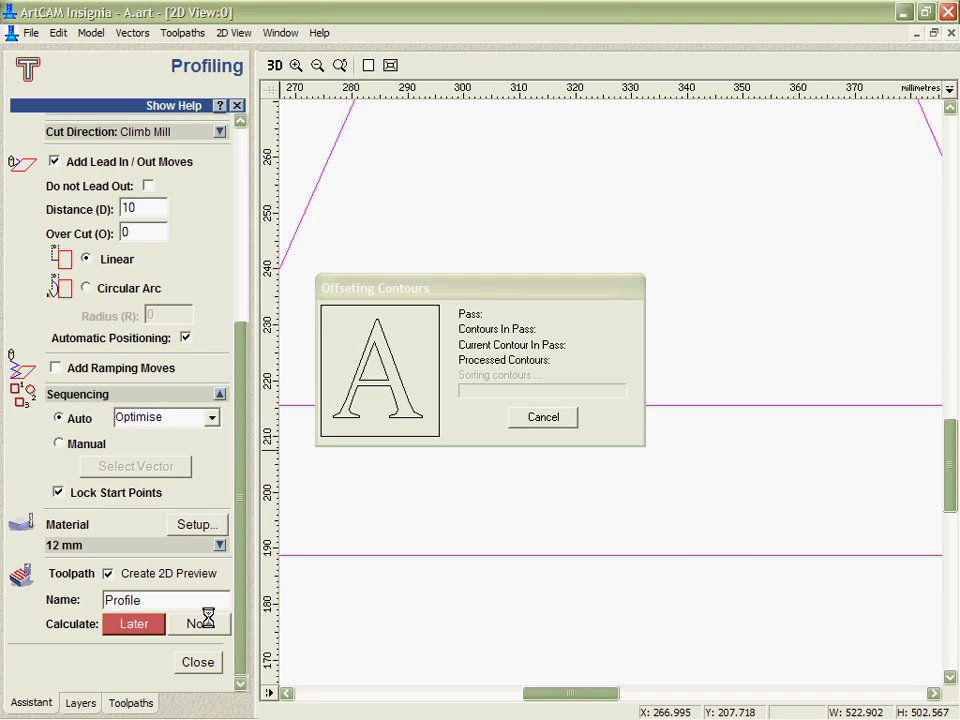
{"action": "left_click", "coordinate": [185, 338]}
{"action": "left_click", "coordinate": [199, 623]}
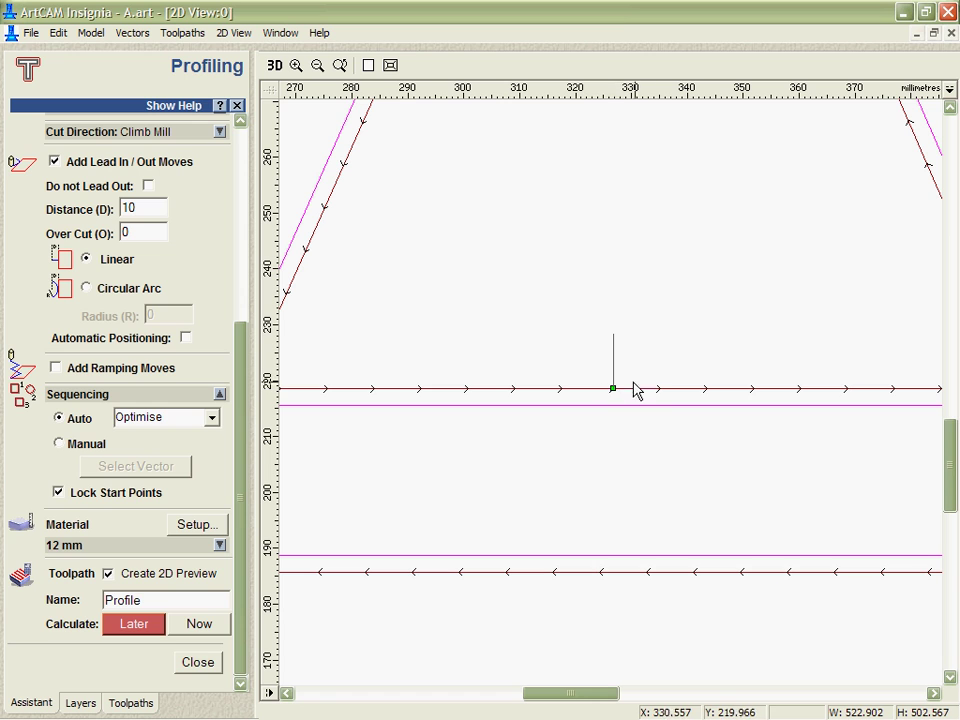
Make the lead a circular arc with distance, over cut and radius of 10, and recalculate.
{"action": "left_click", "coordinate": [86, 288]}
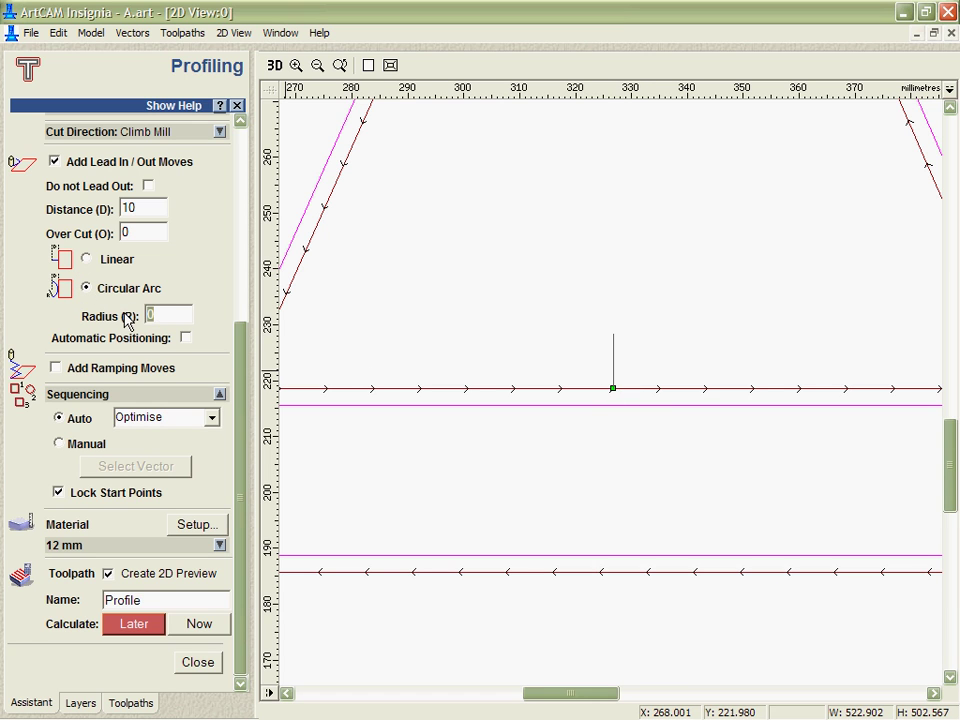
{"action": "left_click", "coordinate": [199, 623]}
{"action": "type", "text": "10"}
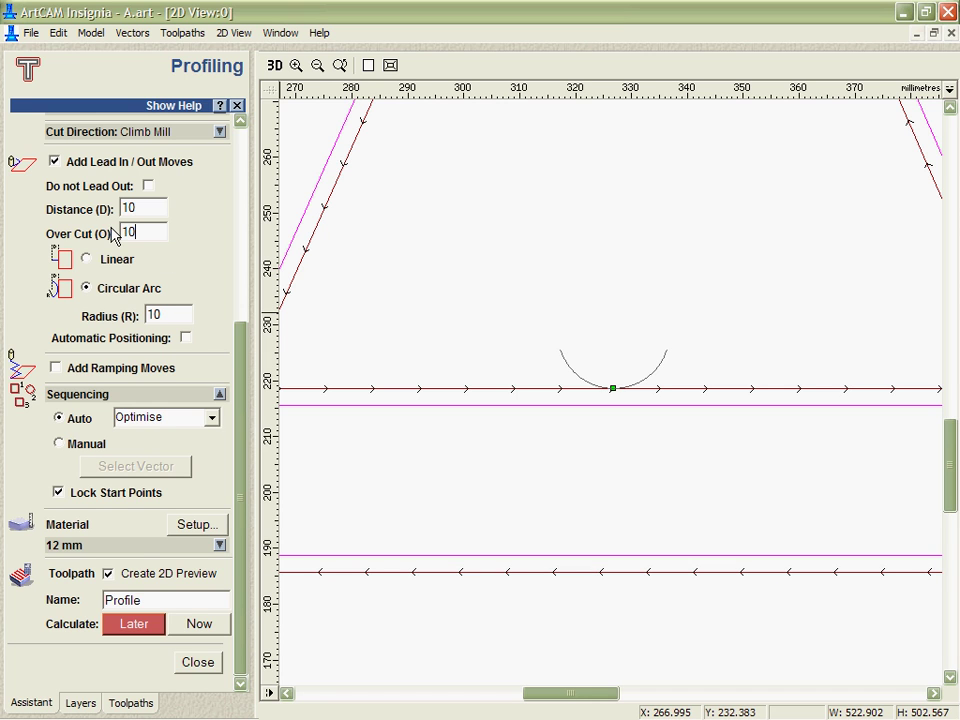
{"action": "left_click", "coordinate": [193, 624]}
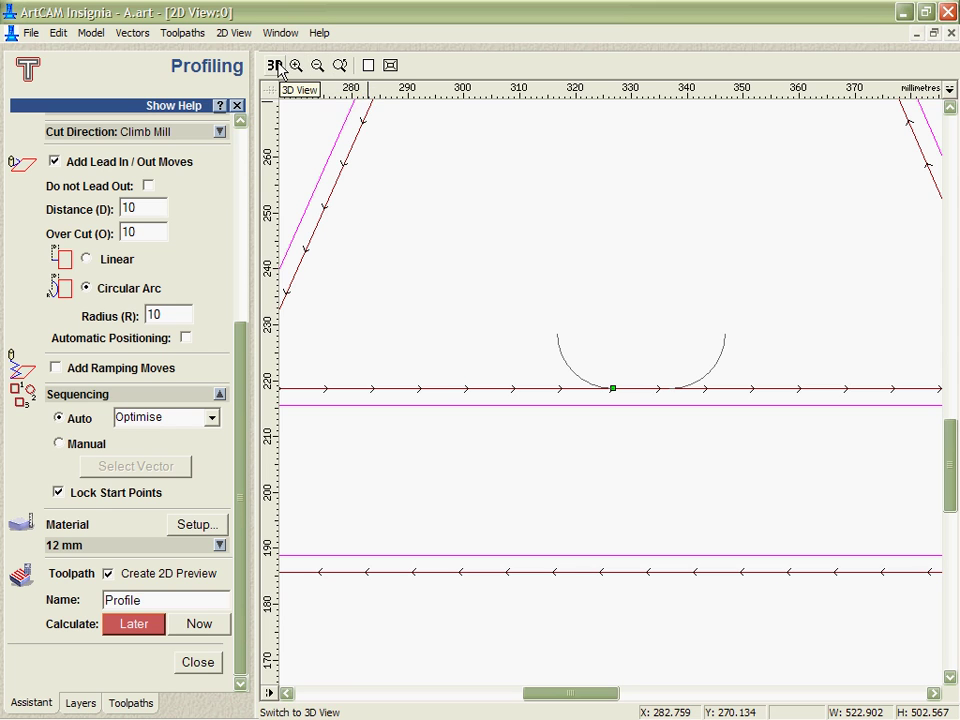
View the toolpath in 3D, zoomed in on the circular lead-in arc.
{"action": "left_click", "coordinate": [274, 66]}
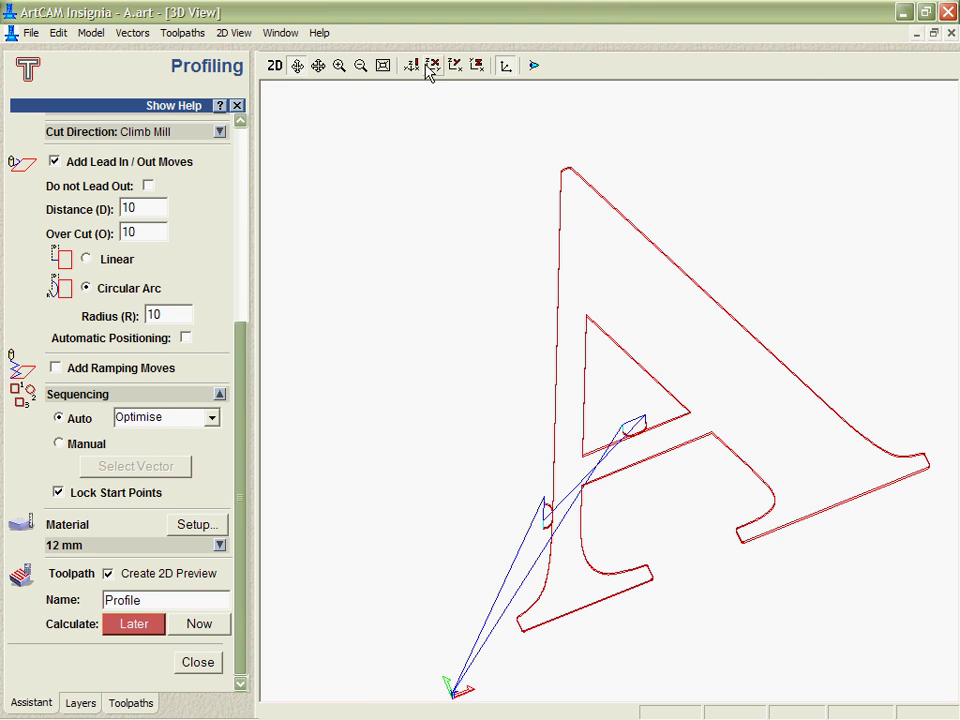
{"action": "left_click", "coordinate": [339, 66]}
{"action": "left_click_drag", "start_coordinate": [620, 399], "coordinate": [666, 447]}
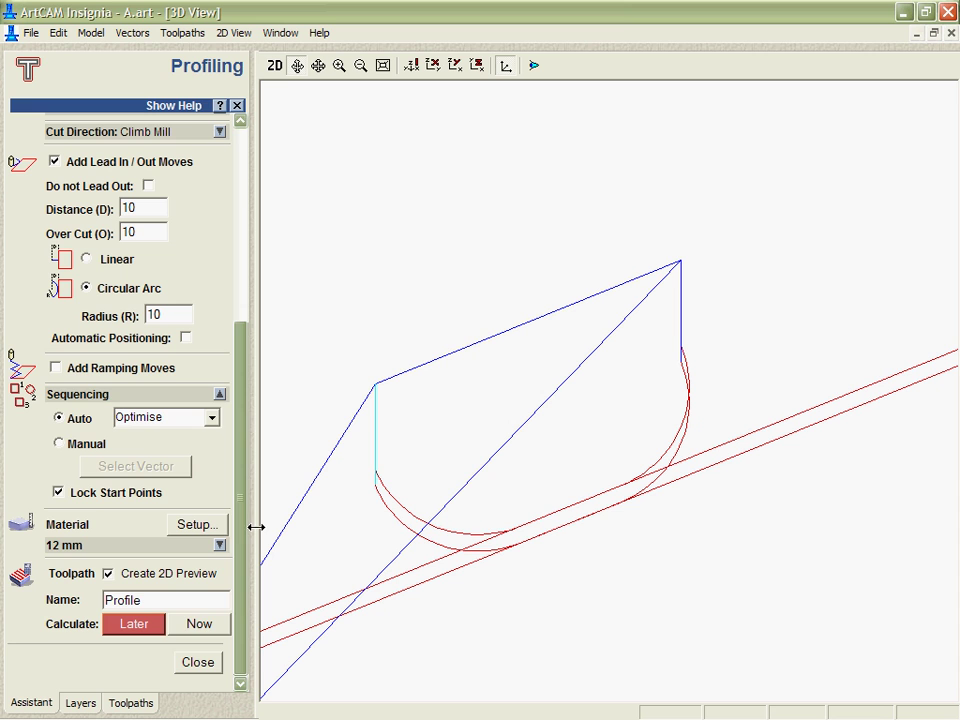
Add ramping moves, recalculate, and zoom and pan to the ramped lead-in.
{"action": "left_click", "coordinate": [156, 430]}
{"action": "left_click", "coordinate": [55, 368]}
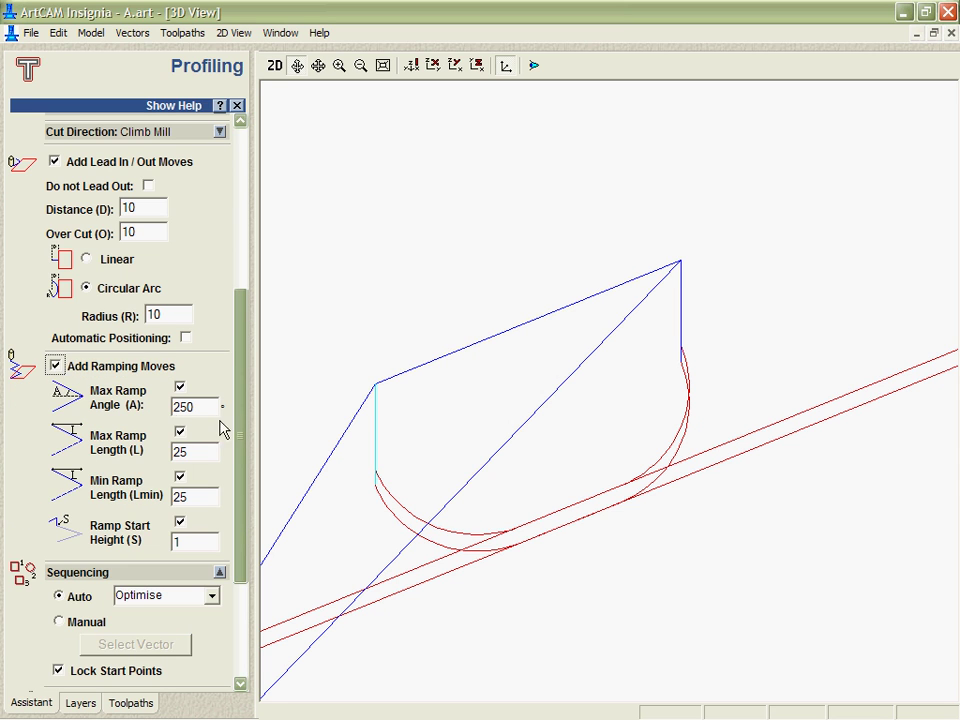
{"action": "left_click_drag", "start_coordinate": [236, 424], "coordinate": [236, 521]}
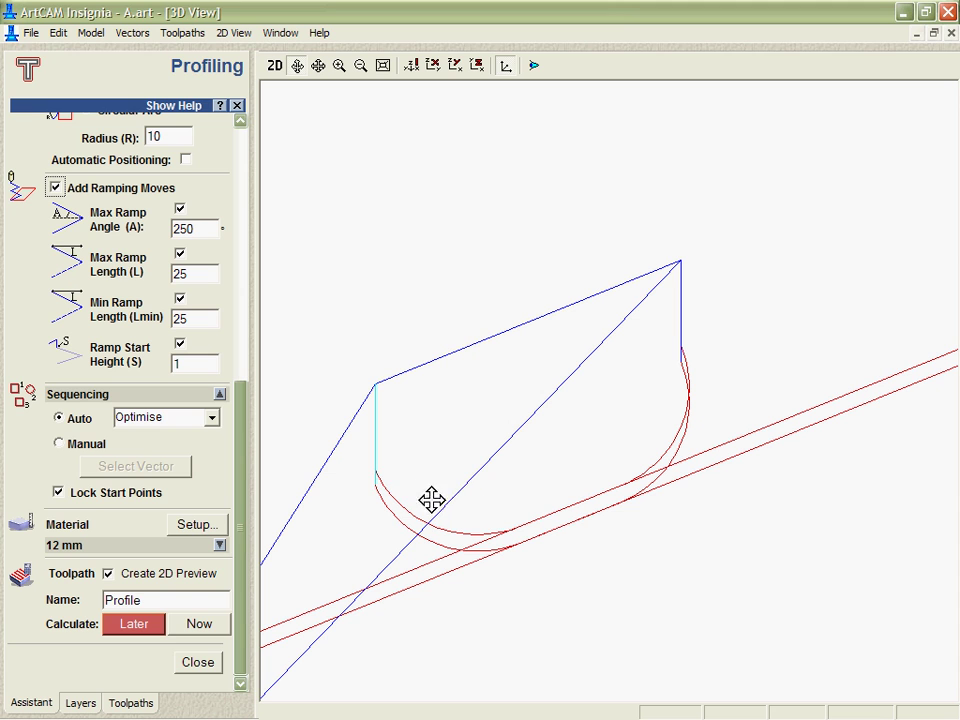
{"action": "left_click", "coordinate": [199, 624]}
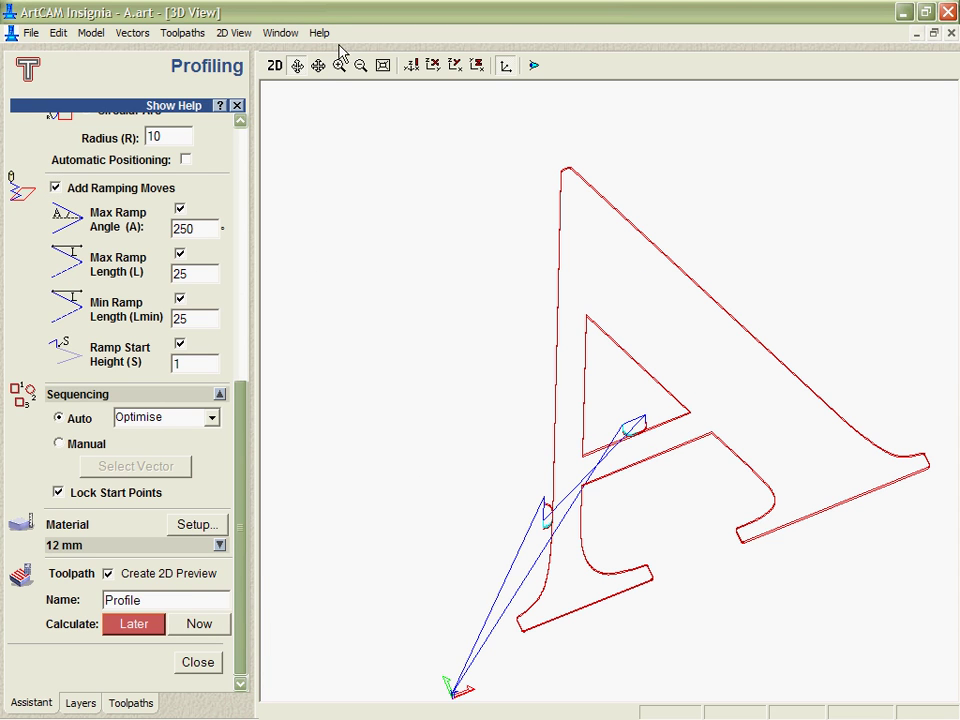
{"action": "left_click_drag", "start_coordinate": [609, 407], "coordinate": [645, 444]}
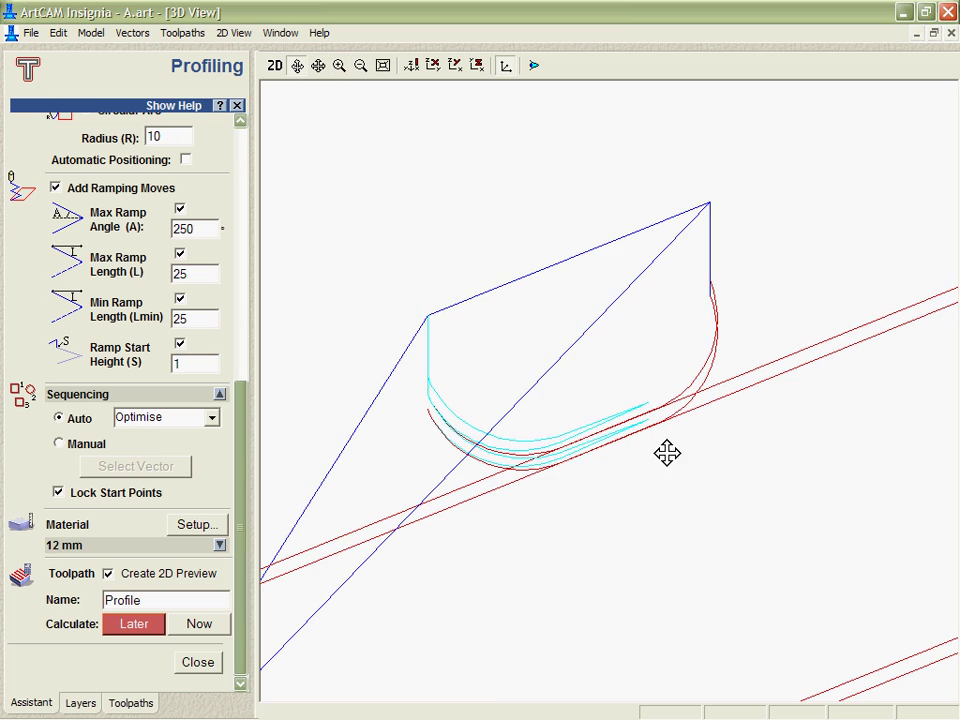
{"action": "left_click_drag", "start_coordinate": [597, 568], "coordinate": [599, 498]}
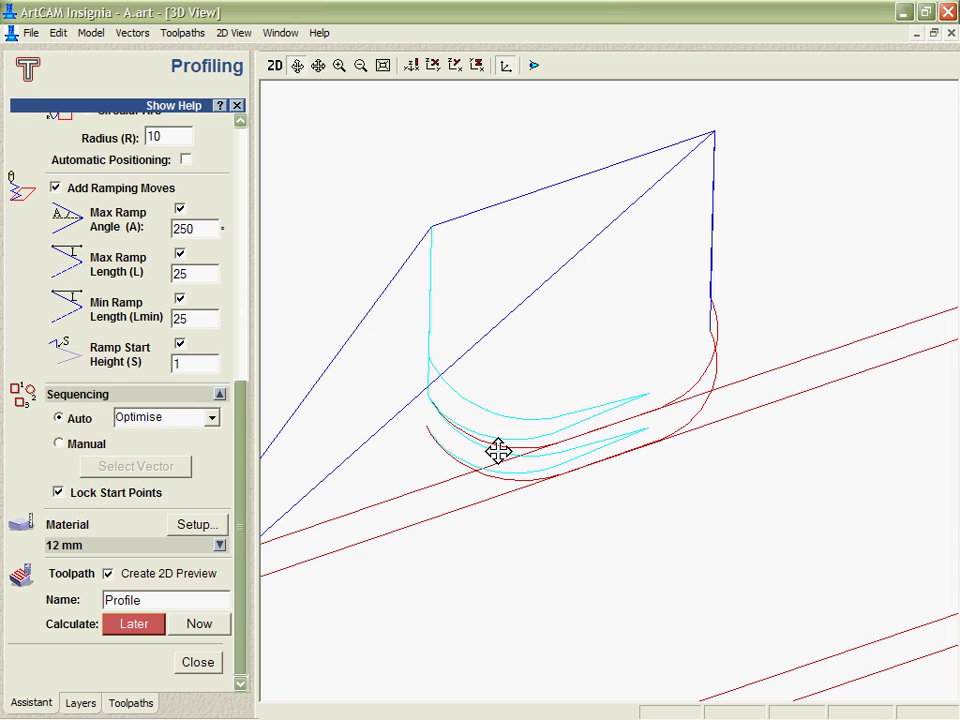
Remove the ramping and lead in/out moves and recalculate the profile.
{"action": "left_click", "coordinate": [55, 189]}
{"action": "left_click", "coordinate": [55, 162]}
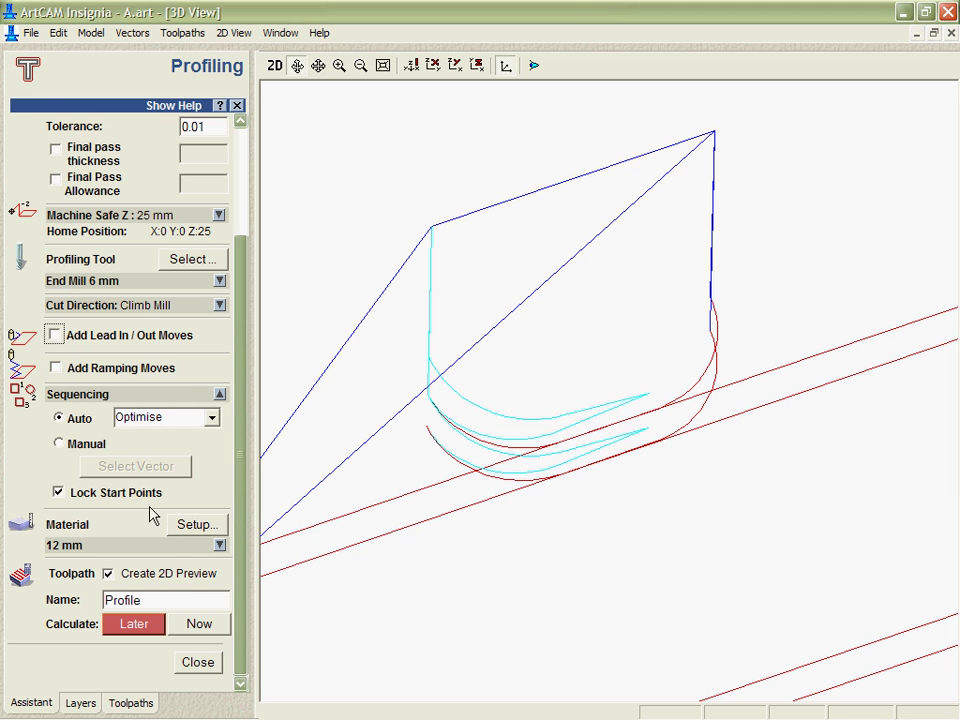
{"action": "left_click", "coordinate": [198, 626]}
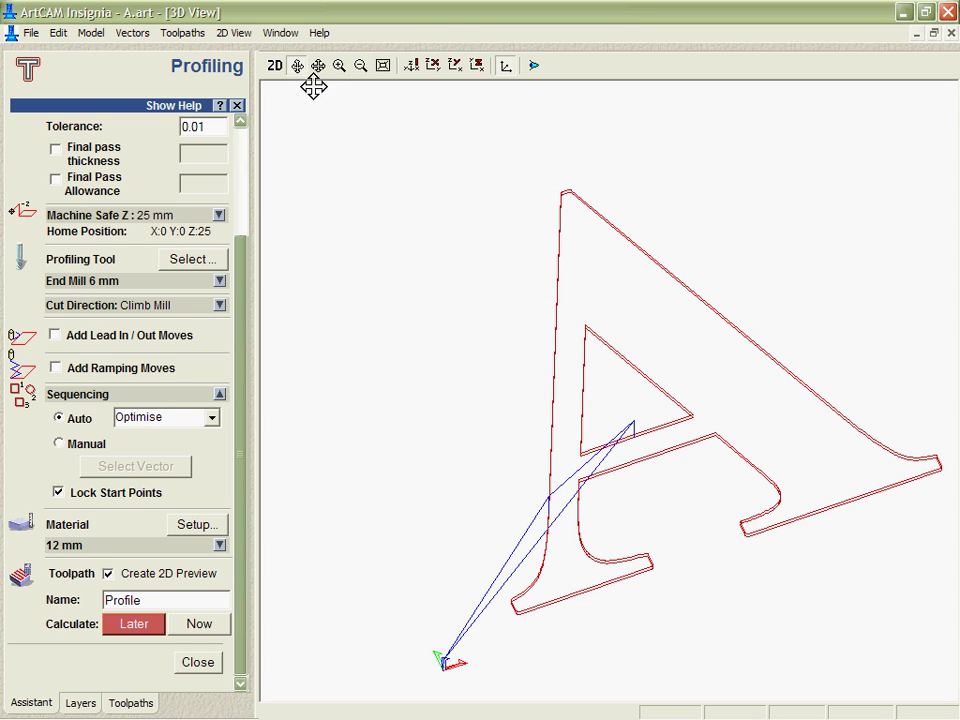
Zoom in on the lower middle of the A and enable Final Pass Allowance.
{"action": "left_click", "coordinate": [339, 67]}
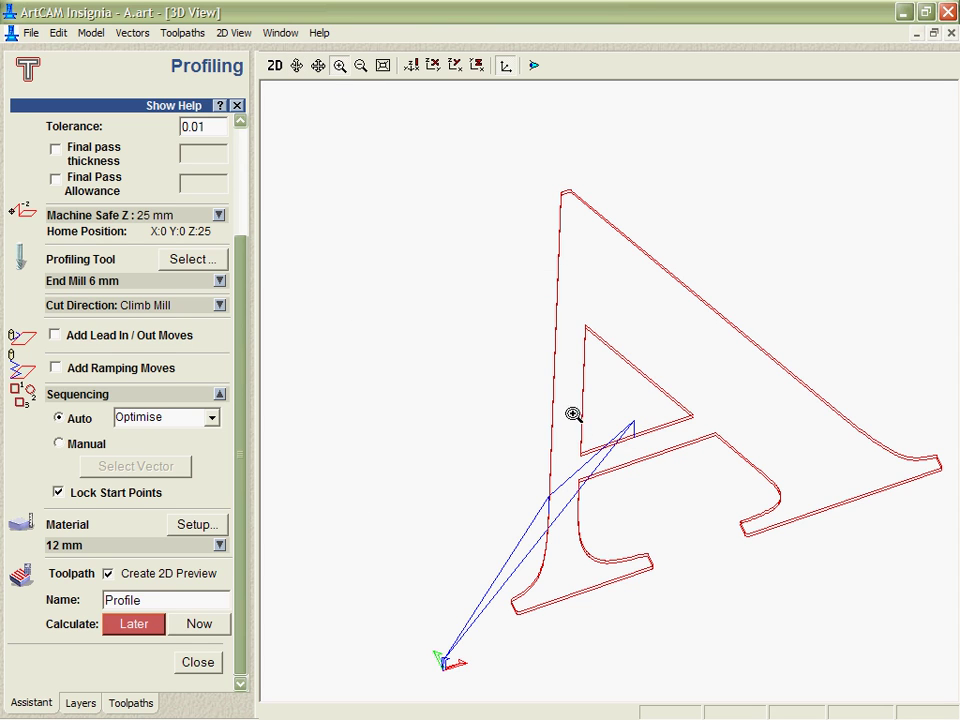
{"action": "left_click_drag", "start_coordinate": [534, 398], "coordinate": [668, 495]}
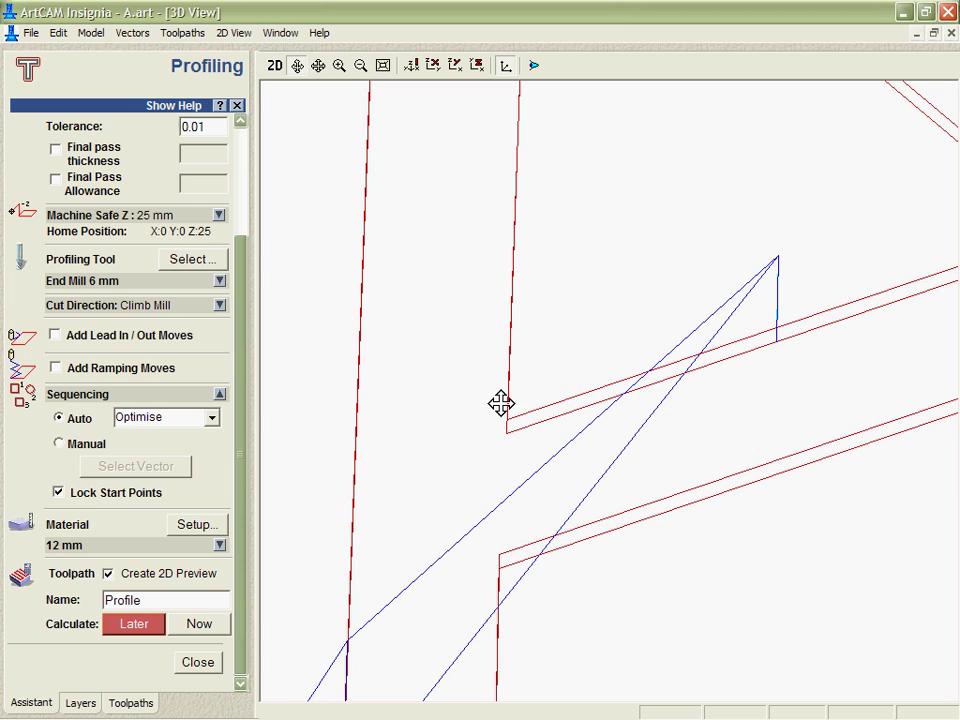
{"action": "left_click", "coordinate": [73, 185]}
Recalculate with a 1 mm final pass allowance and inspect the doubled contours from top and isometric views.
{"action": "left_click", "coordinate": [219, 624]}
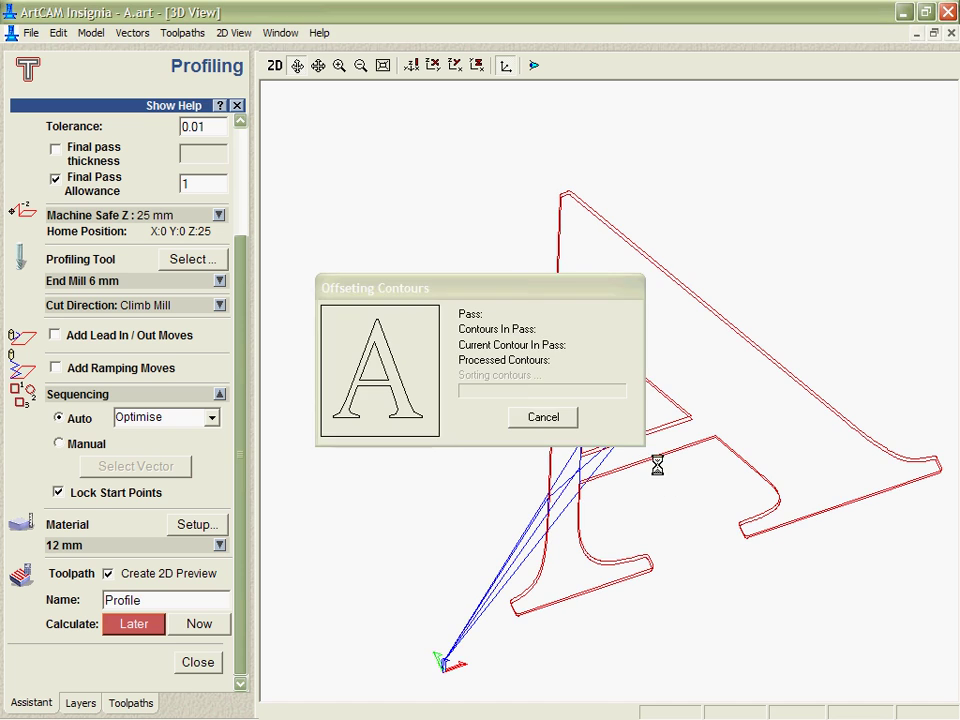
{"action": "left_click", "coordinate": [487, 66]}
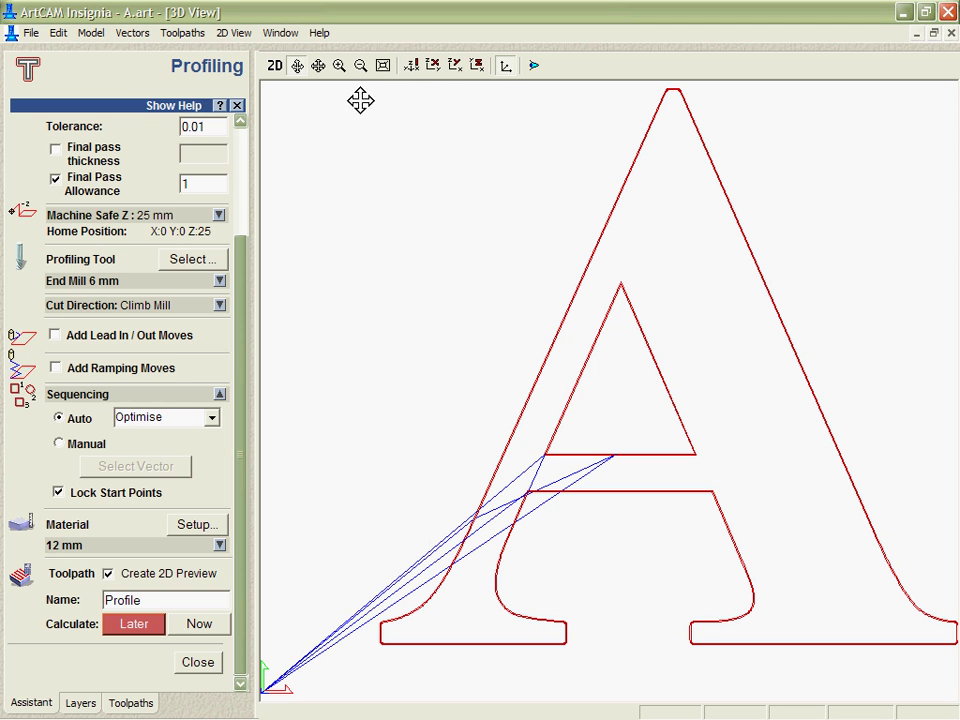
{"action": "left_click", "coordinate": [340, 65]}
{"action": "left_click_drag", "start_coordinate": [353, 611], "coordinate": [452, 660]}
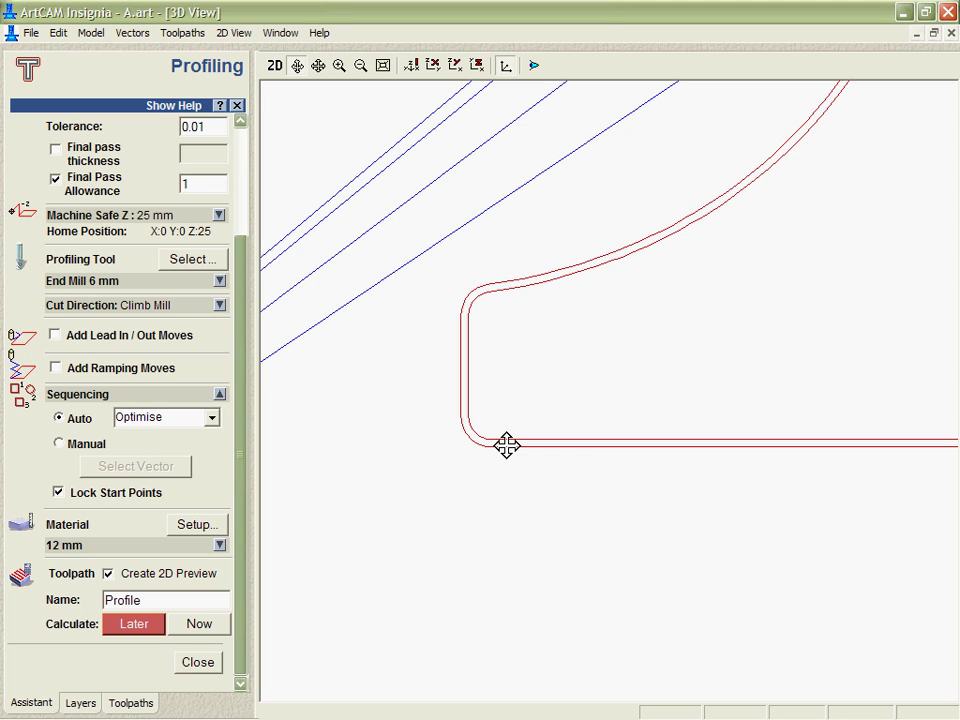
{"action": "left_click", "coordinate": [411, 66]}
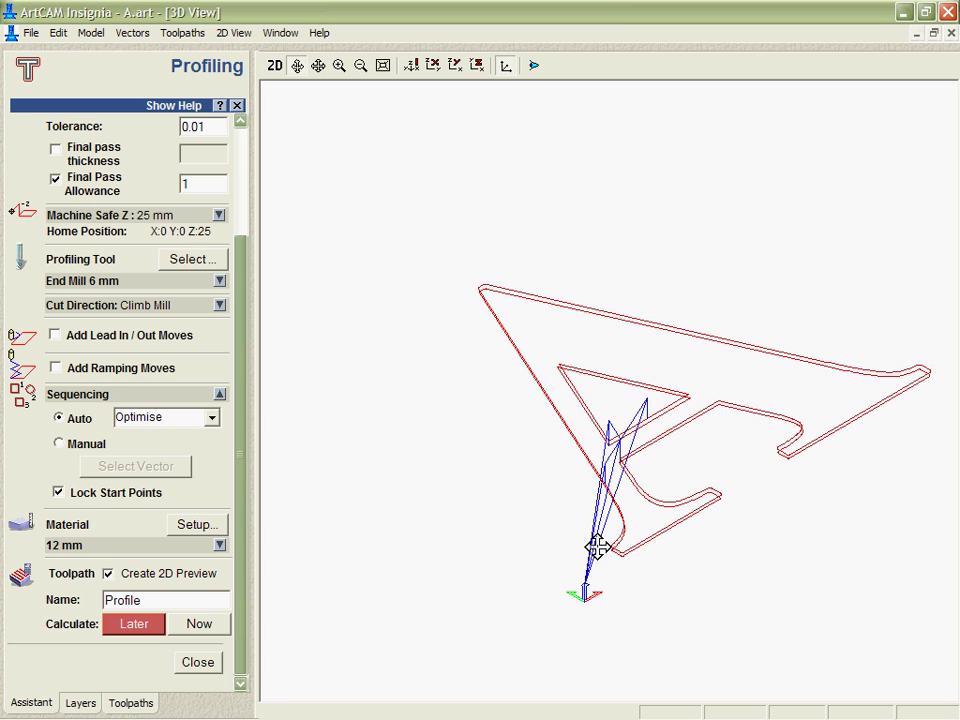
Try a 0.5 final pass thickness, inspect the A's corner, then switch both final pass options off.
{"action": "left_click", "coordinate": [54, 150]}
{"action": "type", "text": "0.5"}
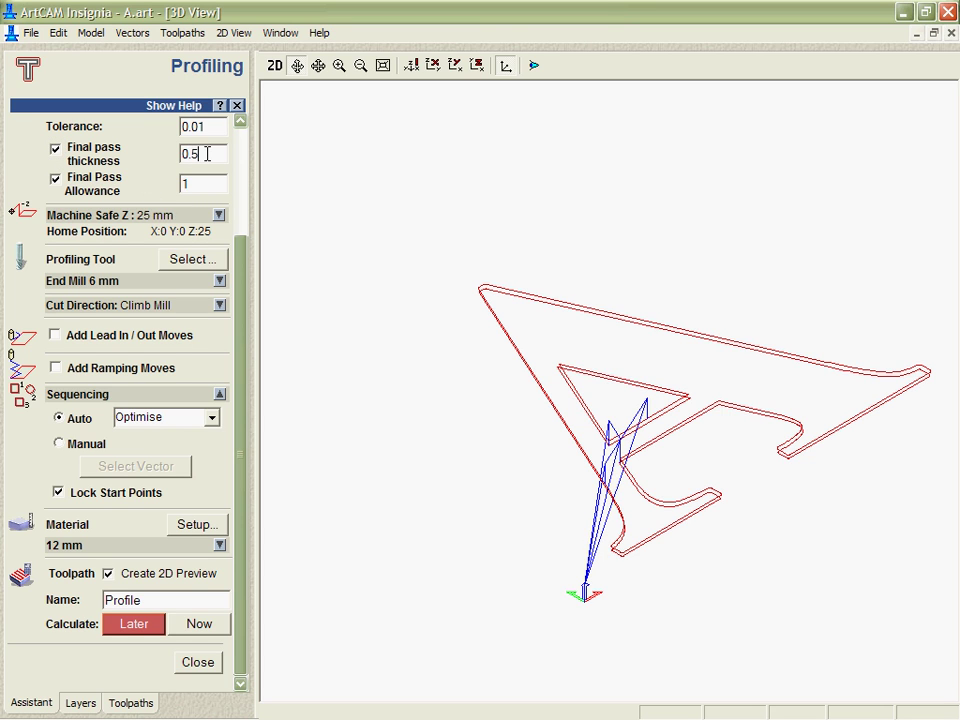
{"action": "left_click", "coordinate": [210, 630]}
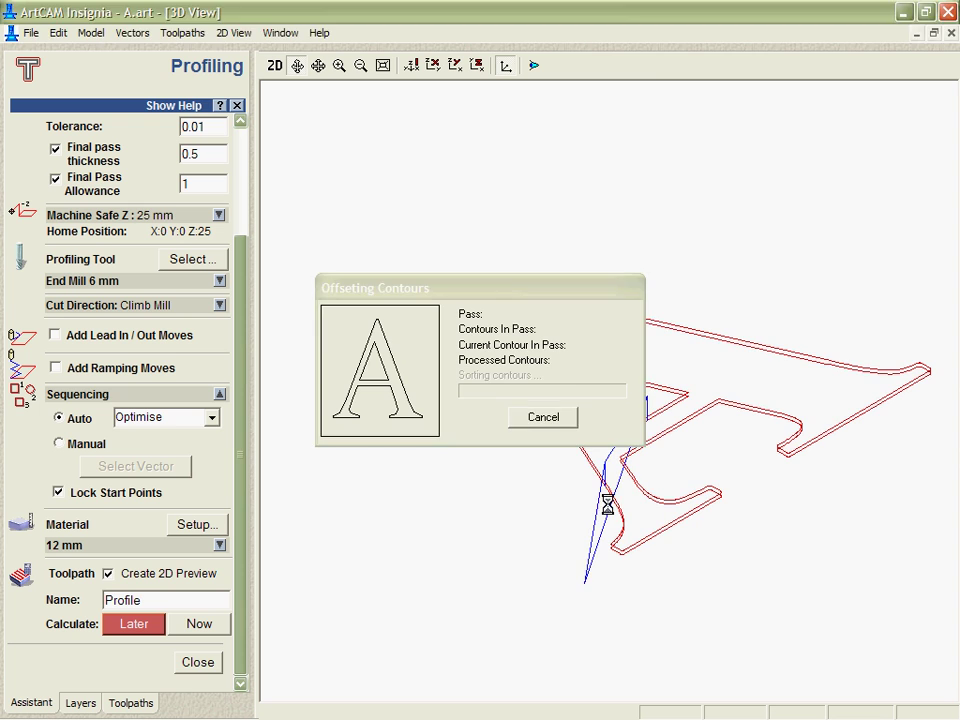
{"action": "left_click", "coordinate": [338, 65]}
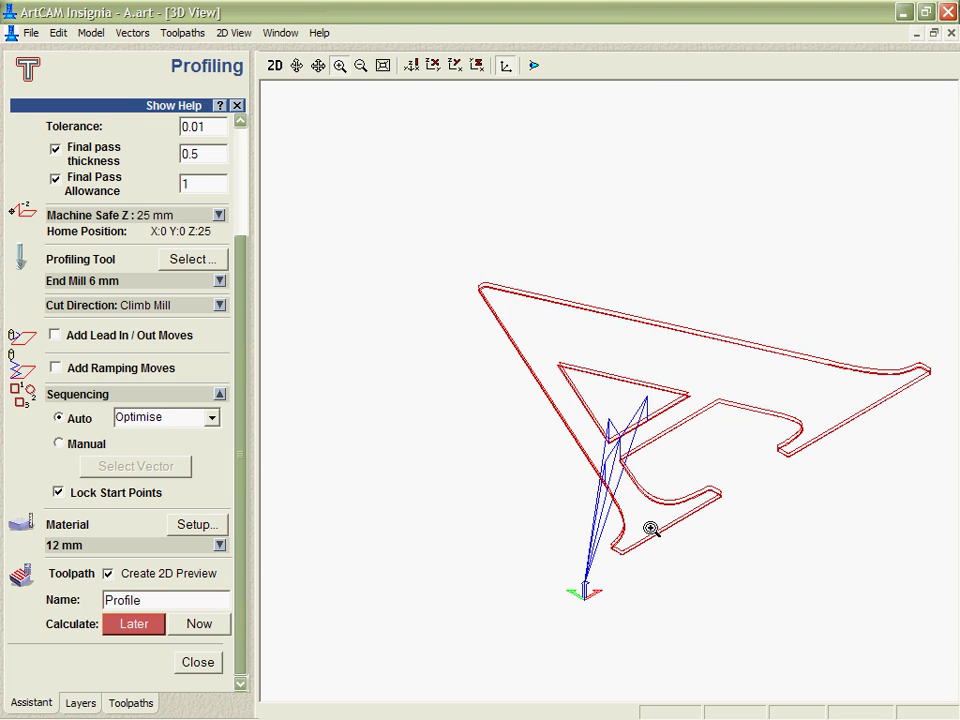
{"action": "left_click_drag", "start_coordinate": [596, 521], "coordinate": [624, 556]}
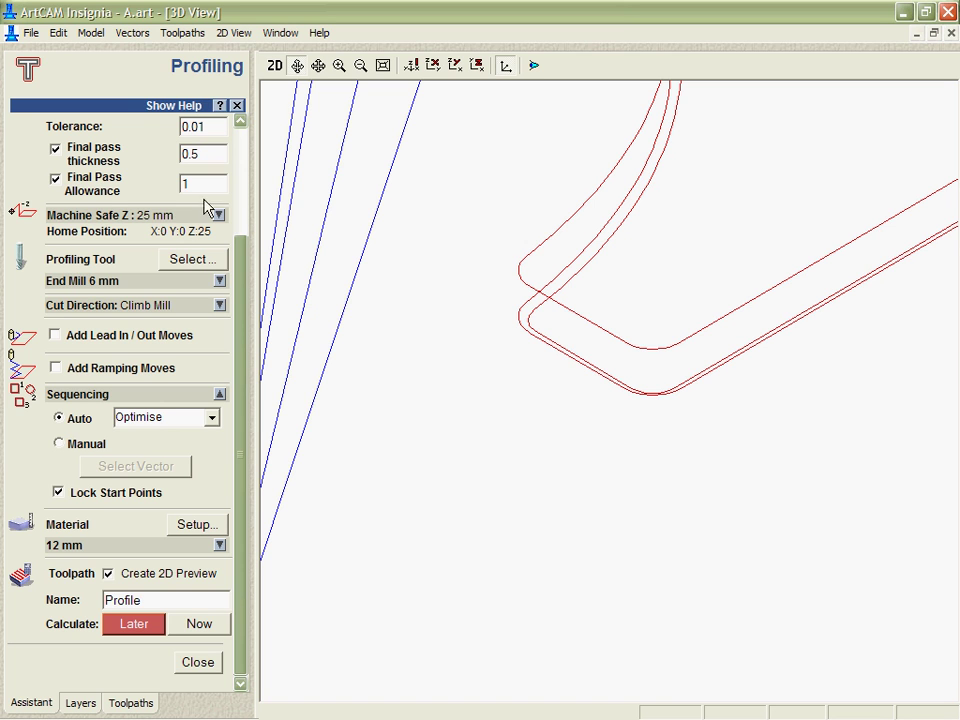
{"action": "left_click", "coordinate": [410, 65]}
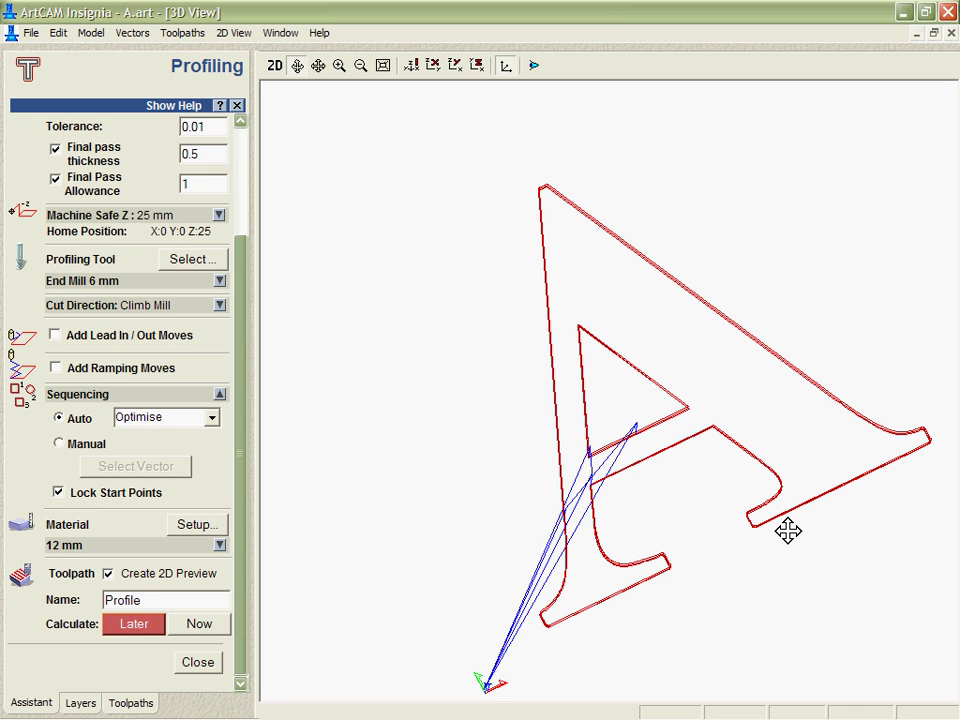
{"action": "left_click", "coordinate": [56, 152]}
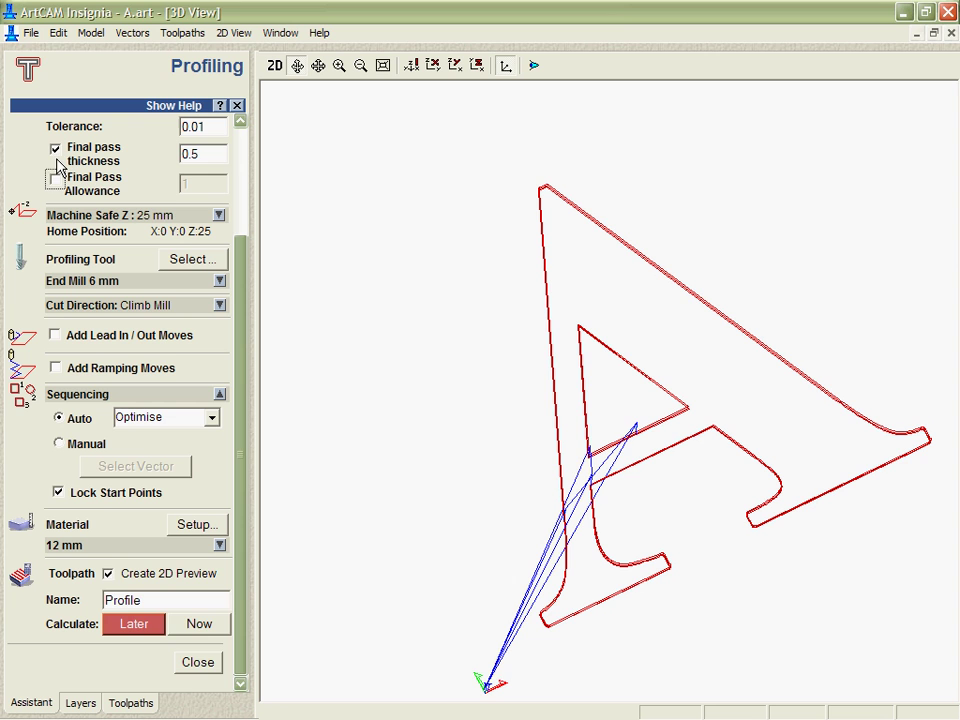
Recalculate the profile without final pass options and return to the toolpath list.
{"action": "left_click", "coordinate": [195, 625]}
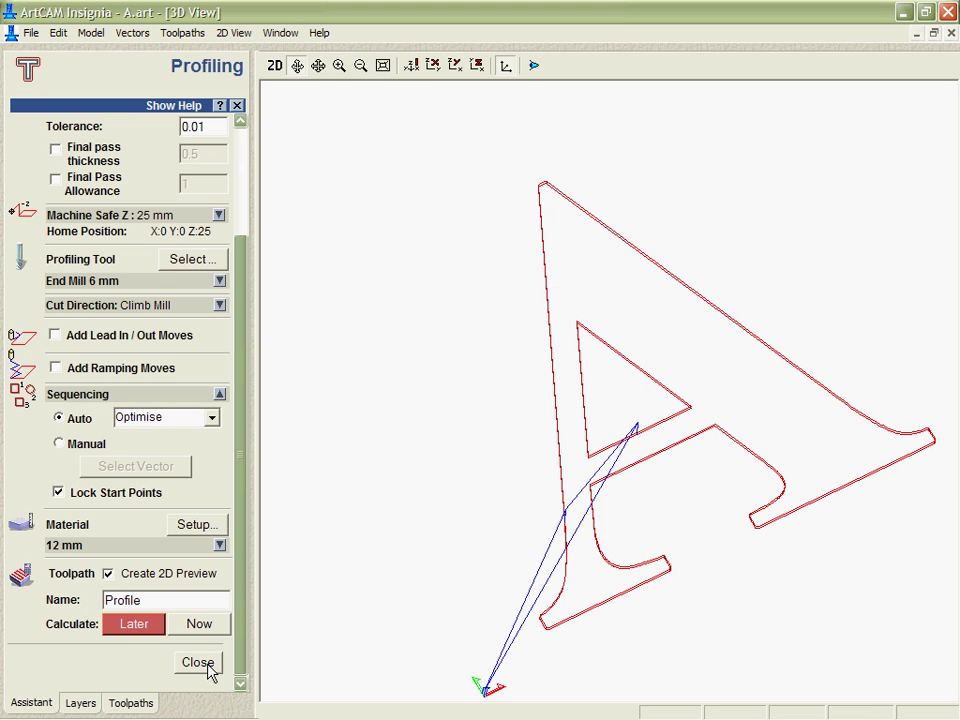
{"action": "left_click", "coordinate": [203, 663]}
{"action": "mouse_move", "coordinate": [767, 598]}
{"action": "left_mouse_down"}
{"action": "mouse_move", "coordinate": [718, 583]}
{"action": "mouse_move", "coordinate": [688, 542]}
{"action": "mouse_move", "coordinate": [687, 476]}
{"action": "left_mouse_up"}
{"action": "scroll", "coordinate": [690, 484], "scroll_direction": "up", "scroll_amount": 5}
{"action": "scroll", "coordinate": [651, 476], "scroll_direction": "down", "scroll_amount": 5}
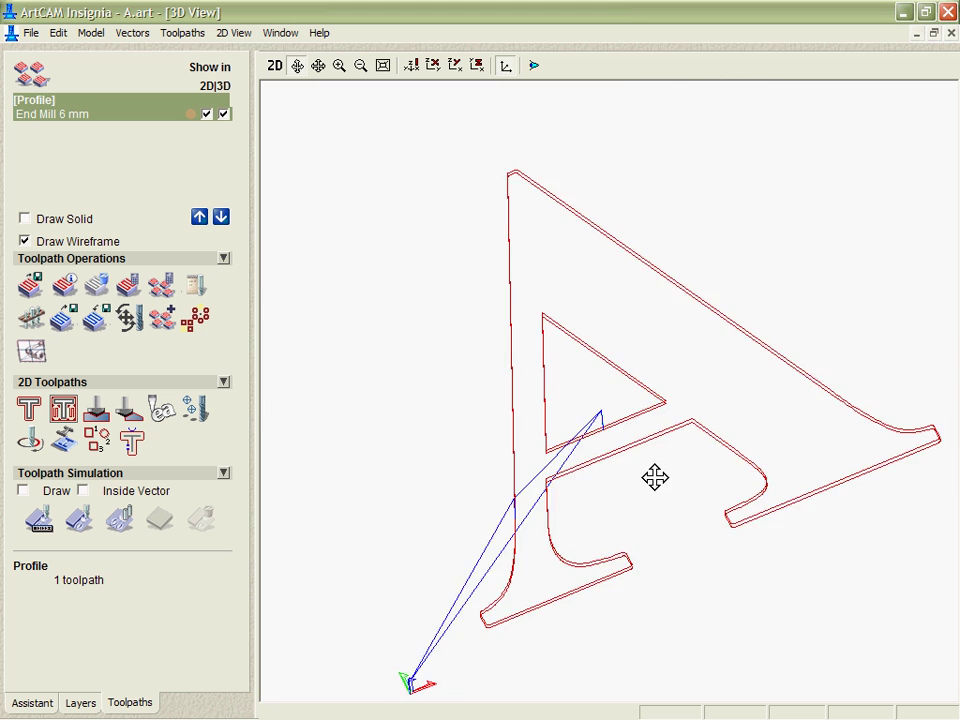
{"action": "scroll", "coordinate": [649, 465], "scroll_direction": "up", "scroll_amount": 5}
{"action": "scroll", "coordinate": [600, 420], "scroll_direction": "down", "scroll_amount": 5}
In 2D, add four bridges of length 4 and thickness 1 to every A profile.
{"action": "left_click", "coordinate": [272, 64]}
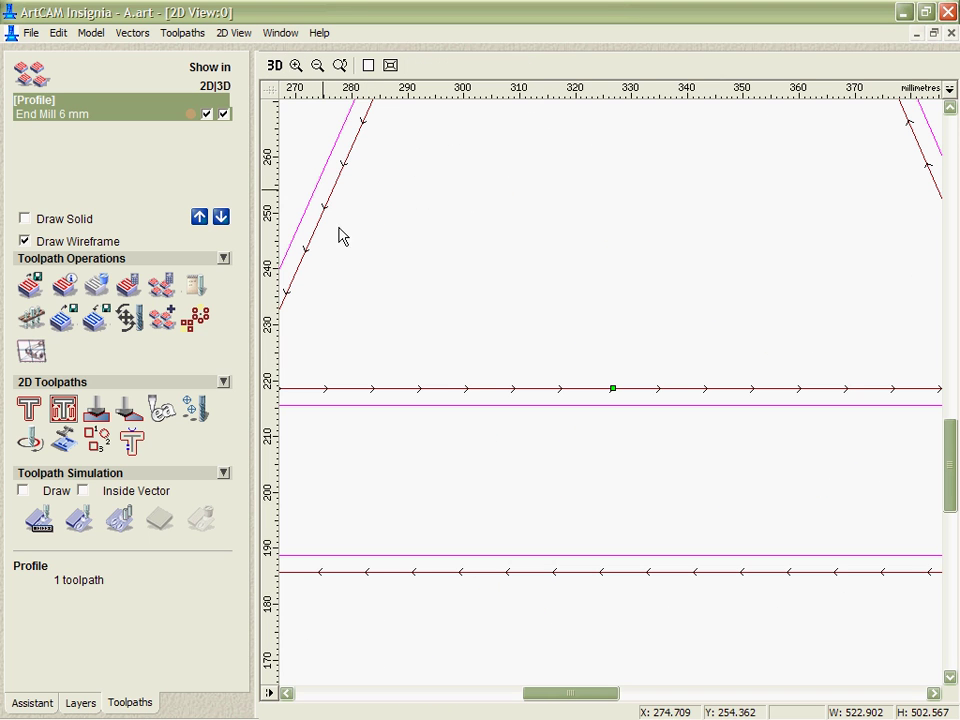
{"action": "left_click", "coordinate": [411, 387]}
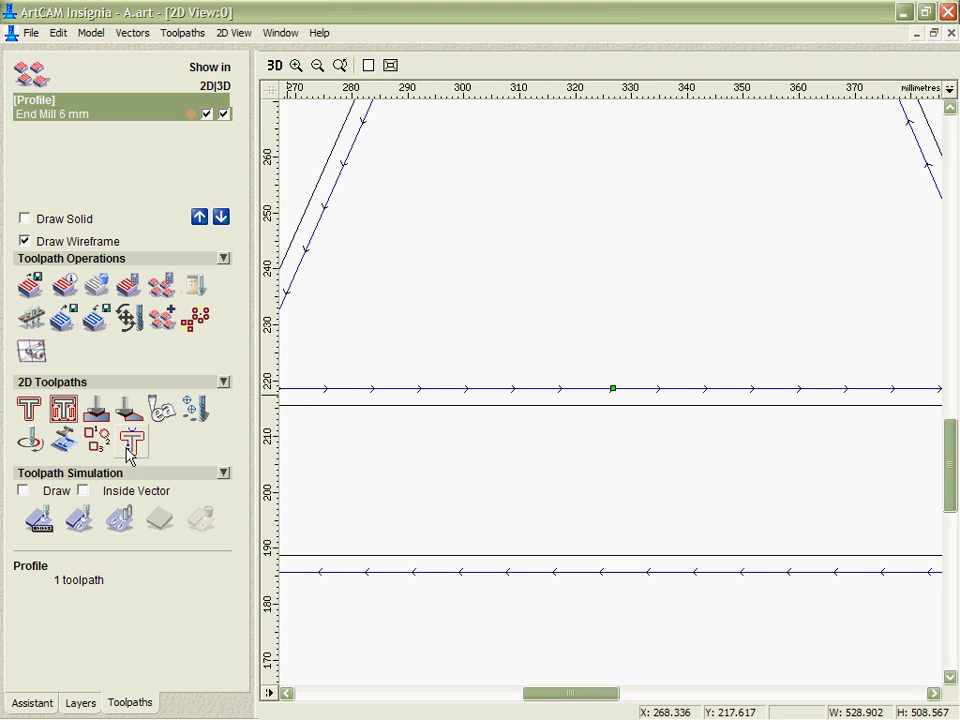
{"action": "left_click", "coordinate": [368, 64]}
{"action": "type", "text": "4"}
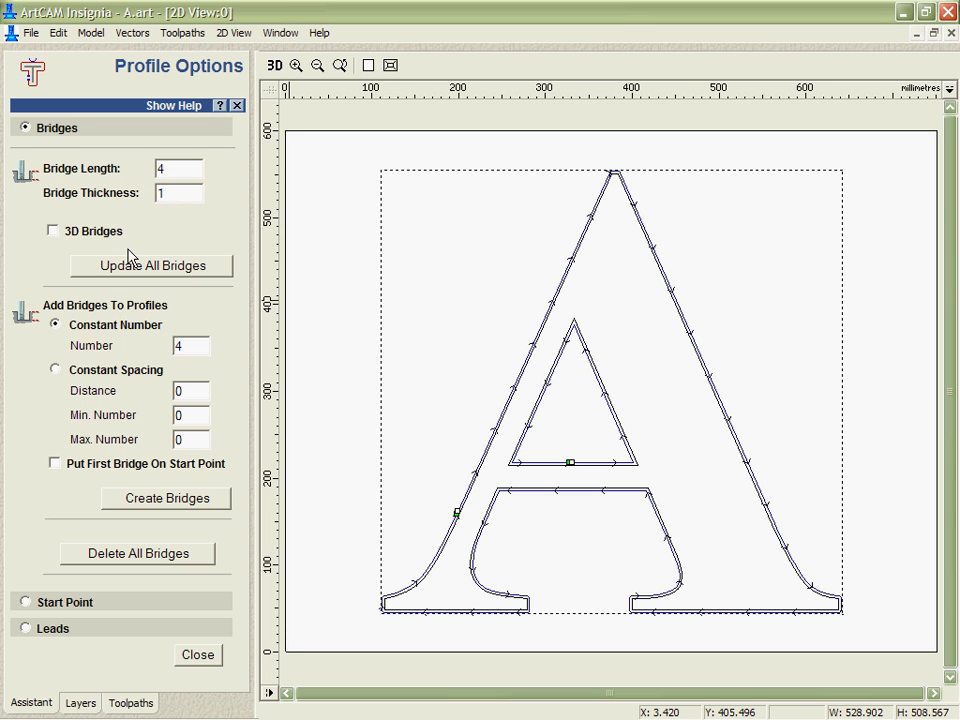
{"action": "left_click", "coordinate": [134, 506]}
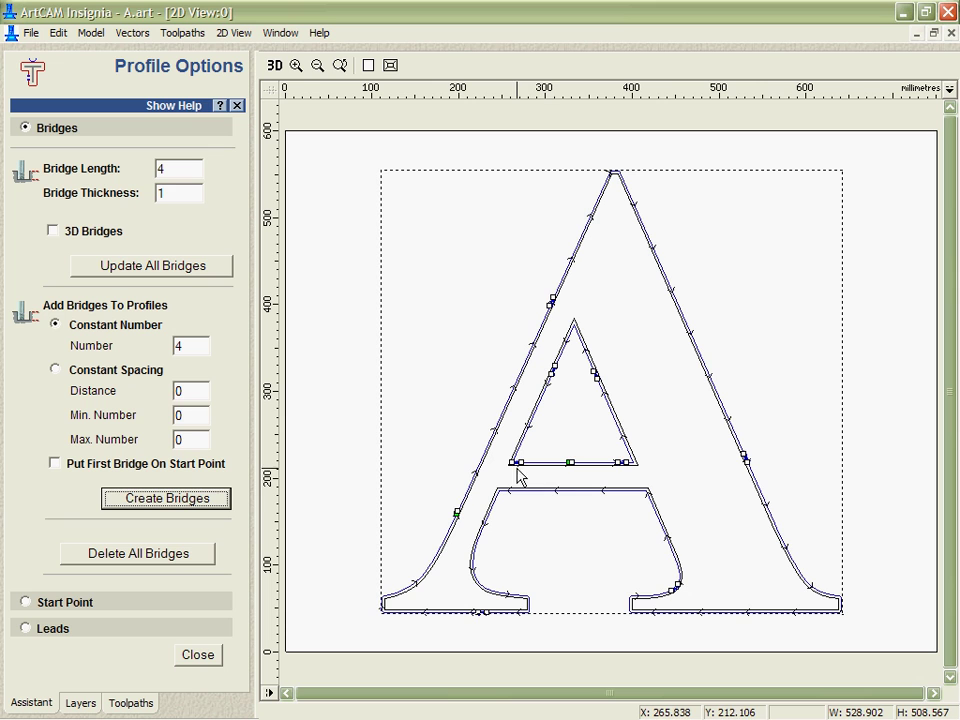
{"action": "left_click", "coordinate": [297, 66]}
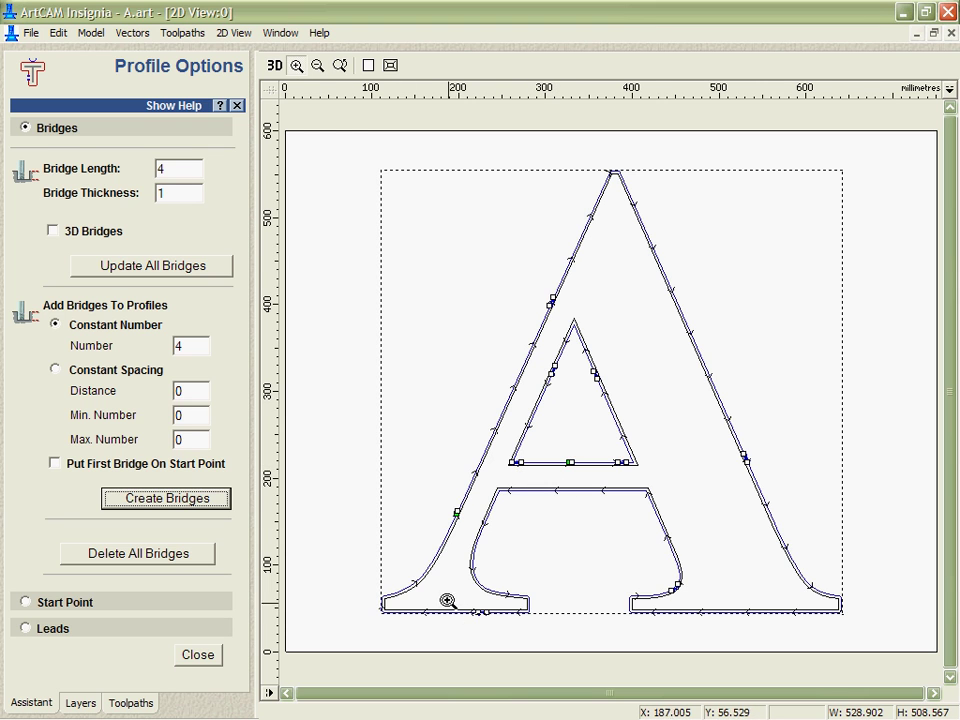
Slide the bottom bridge around the corner of the profile and shorten it to about 7.
{"action": "left_click_drag", "start_coordinate": [445, 600], "coordinate": [529, 649]}
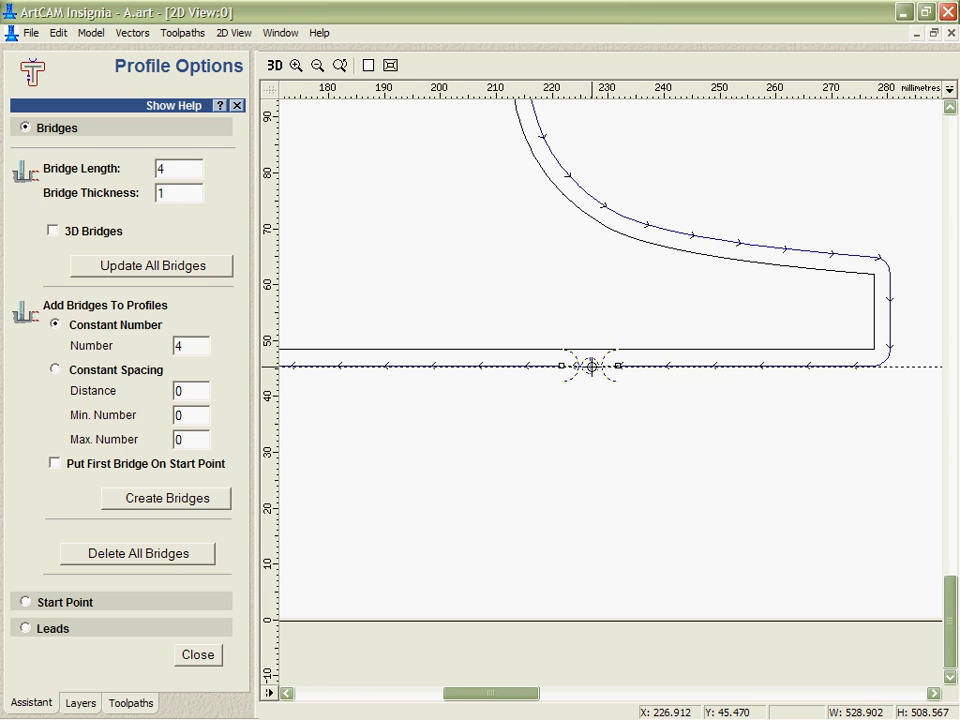
{"action": "mouse_move", "coordinate": [590, 365]}
{"action": "left_mouse_down"}
{"action": "mouse_move", "coordinate": [417, 362]}
{"action": "mouse_move", "coordinate": [481, 367]}
{"action": "left_mouse_up"}
{"action": "mouse_move", "coordinate": [418, 365]}
{"action": "left_mouse_down"}
{"action": "mouse_move", "coordinate": [538, 370]}
{"action": "mouse_move", "coordinate": [889, 346]}
{"action": "mouse_move", "coordinate": [660, 378]}
{"action": "mouse_move", "coordinate": [501, 385]}
{"action": "left_mouse_up"}
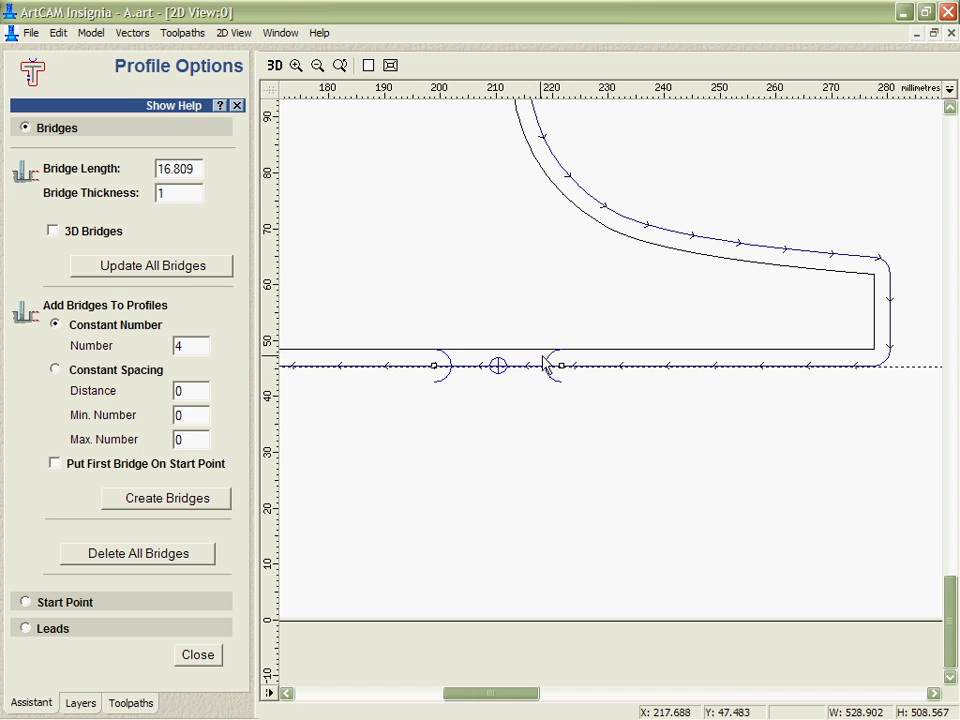
{"action": "left_click_drag", "start_coordinate": [561, 365], "coordinate": [518, 366]}
Add bridges on the inner triangle's right edge, right outer stroke and bottom-right edge.
{"action": "left_click", "coordinate": [368, 65]}
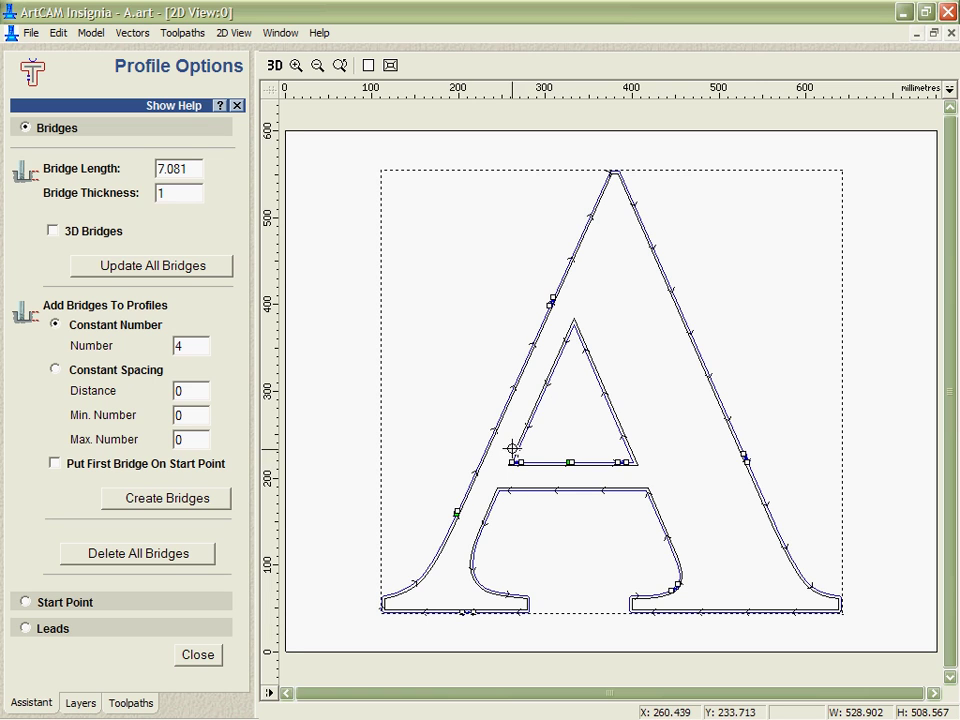
{"action": "left_click", "coordinate": [619, 396]}
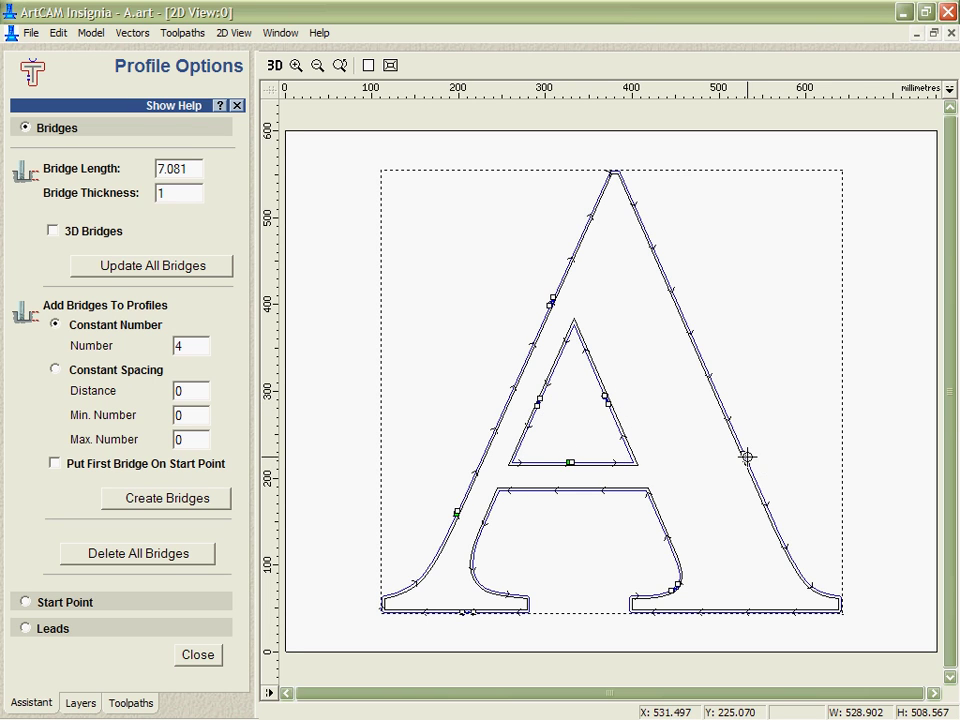
{"action": "left_click", "coordinate": [699, 353]}
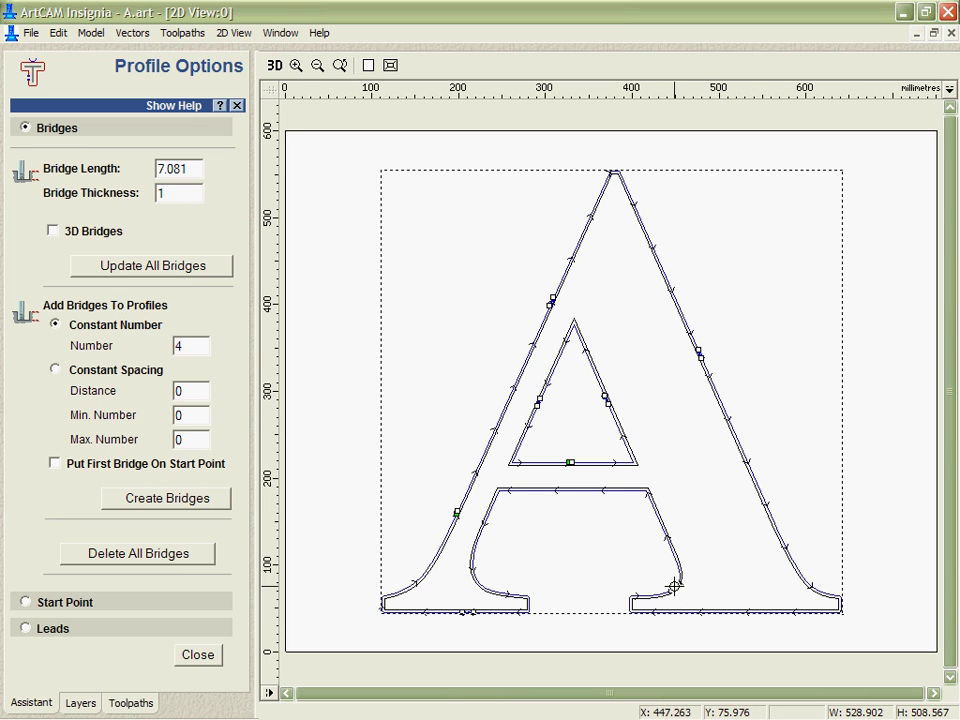
{"action": "left_click", "coordinate": [738, 612]}
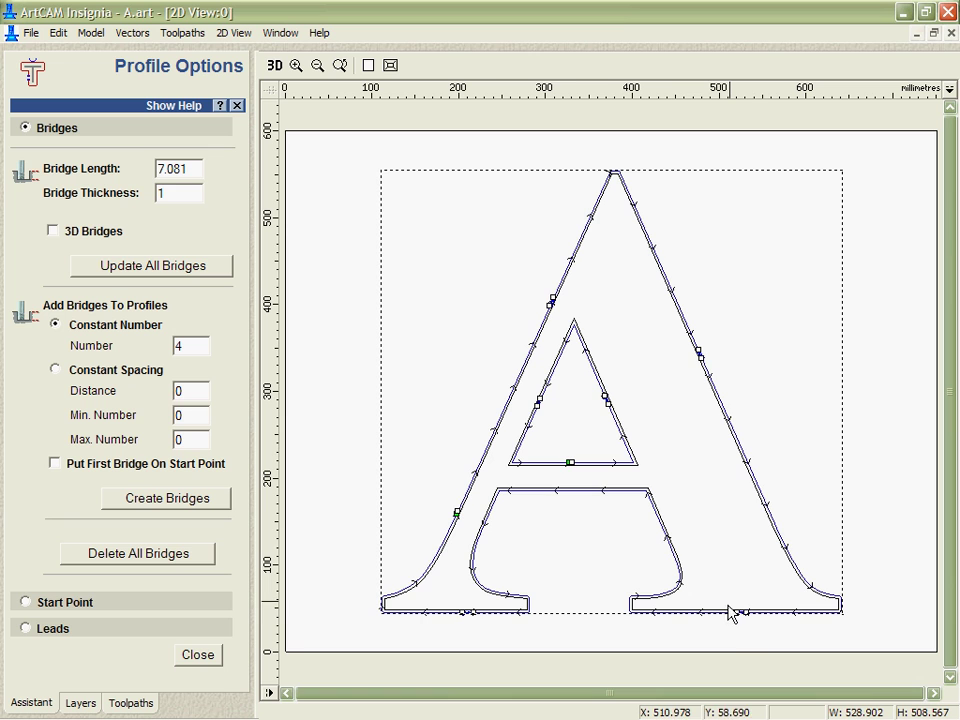
In 3D view, make all bridges 6 long and 3 thick as ramped 3D bridges.
{"action": "left_click", "coordinate": [276, 65]}
{"action": "left_click", "coordinate": [340, 65]}
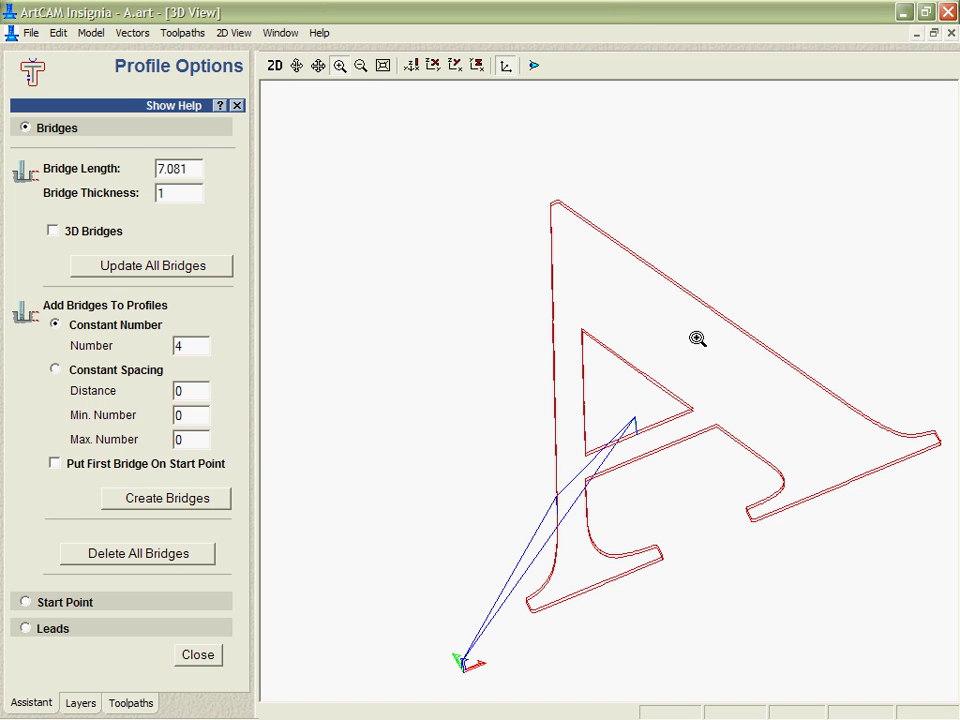
{"action": "left_click_drag", "start_coordinate": [806, 456], "coordinate": [889, 519]}
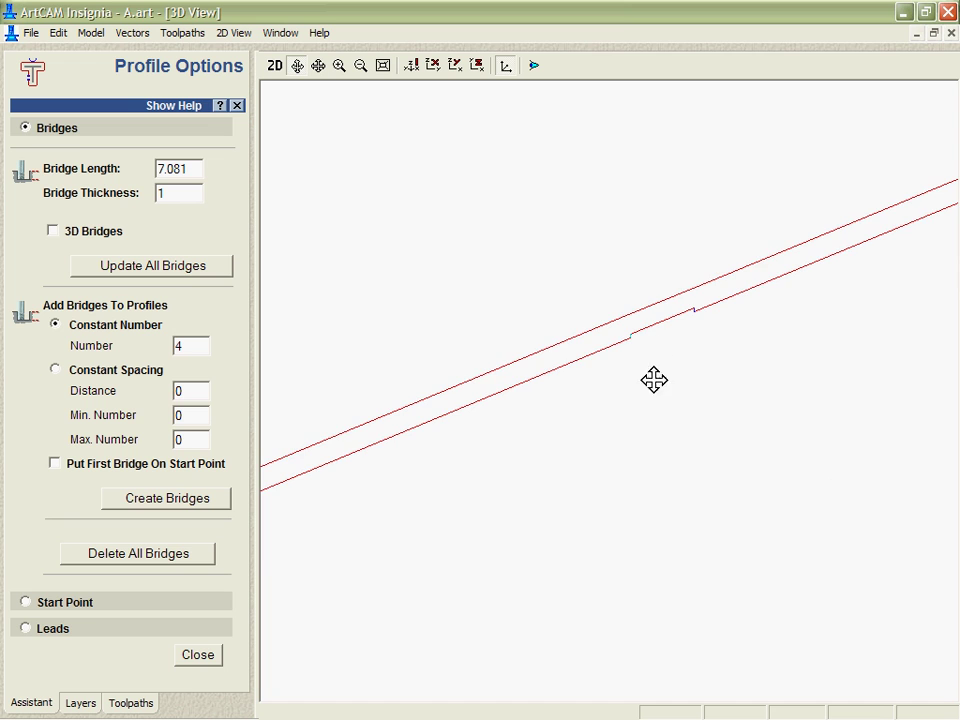
{"action": "scroll", "coordinate": [651, 370], "scroll_direction": "up", "scroll_amount": 3}
{"action": "scroll", "coordinate": [649, 364], "scroll_direction": "down", "scroll_amount": 2}
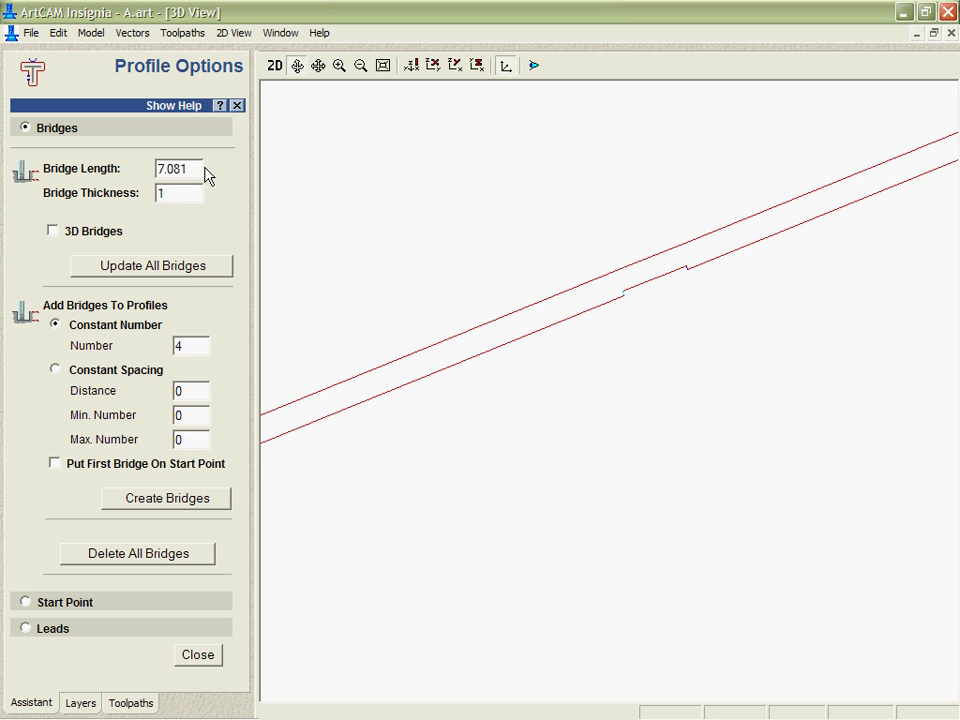
{"action": "left_click_drag", "start_coordinate": [150, 170], "coordinate": [96, 168]}
{"action": "type", "text": "6"}
{"action": "type", "text": "2"}
{"action": "left_click", "coordinate": [190, 262]}
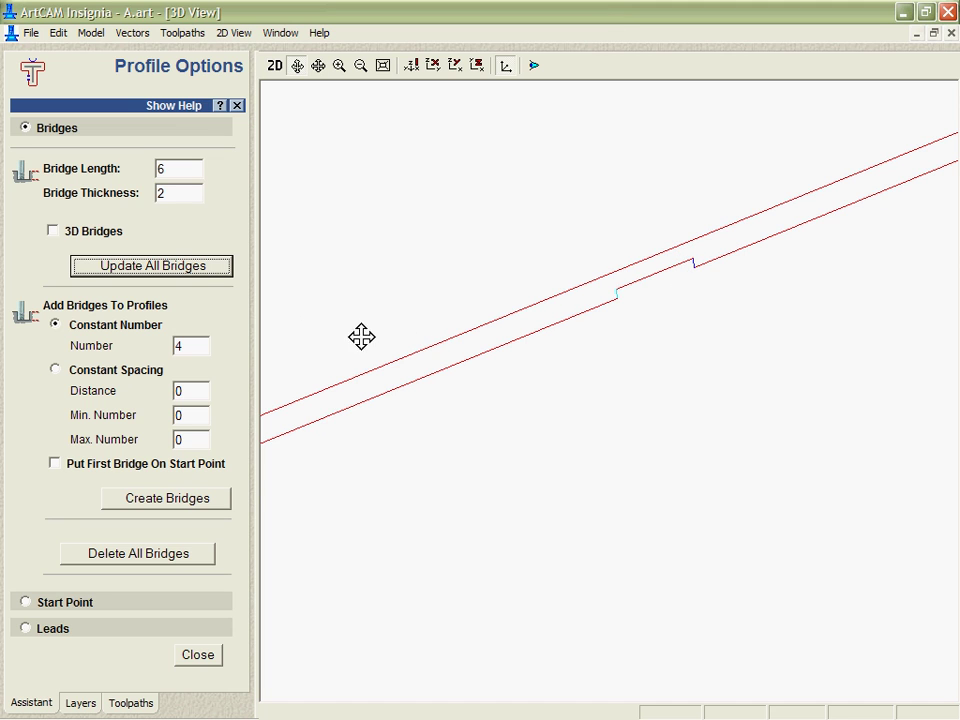
{"action": "left_click_drag", "start_coordinate": [180, 200], "coordinate": [141, 188]}
{"action": "type", "text": "3"}
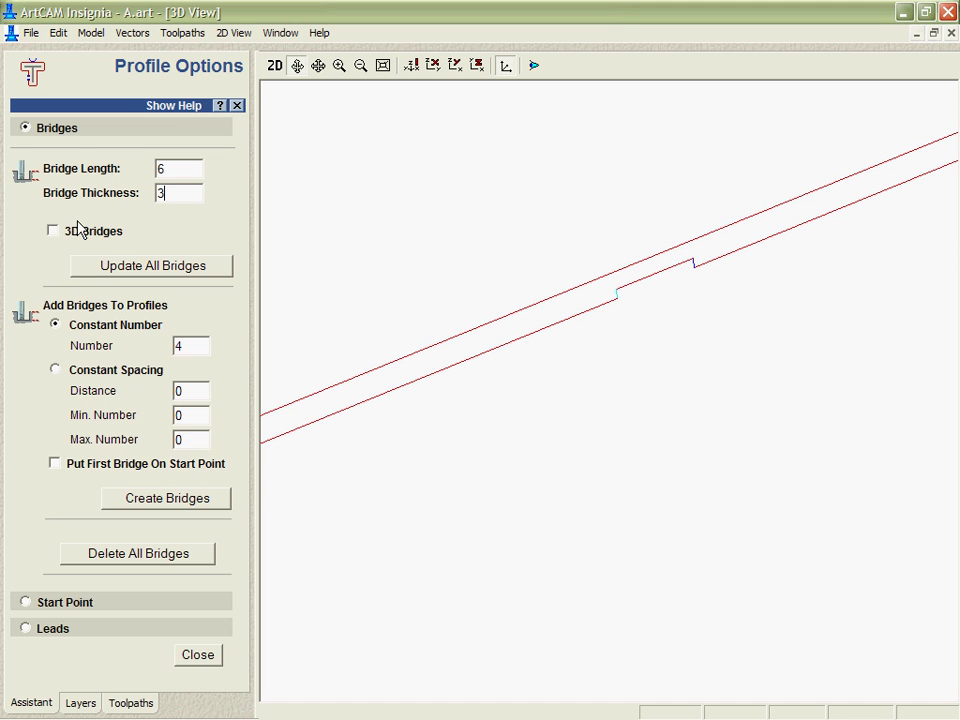
{"action": "left_click", "coordinate": [129, 270]}
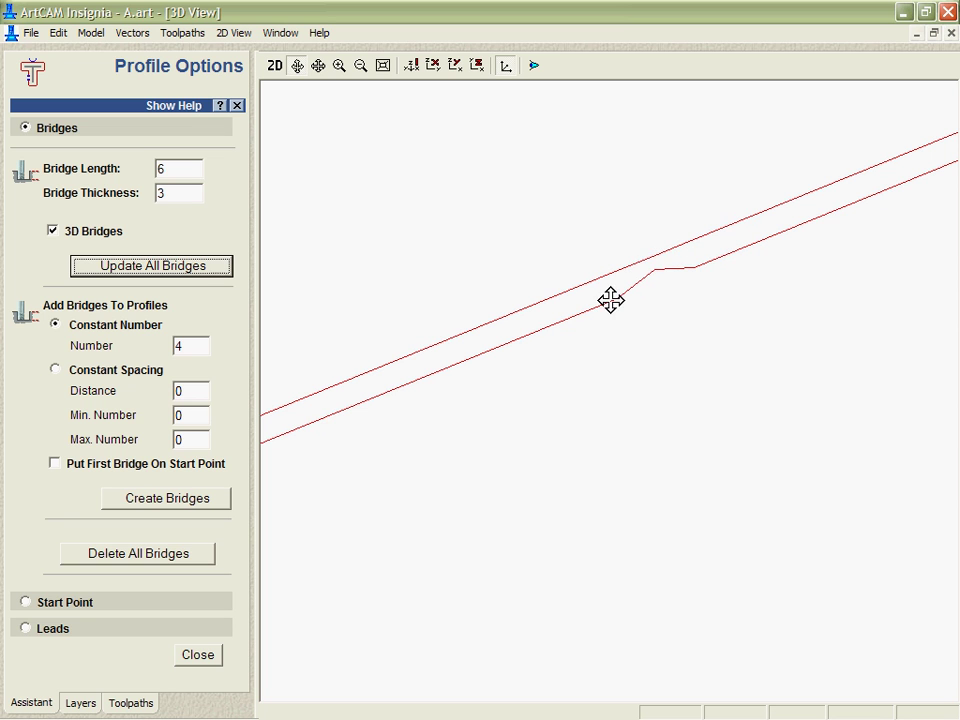
{"action": "left_click_drag", "start_coordinate": [667, 337], "coordinate": [651, 287]}
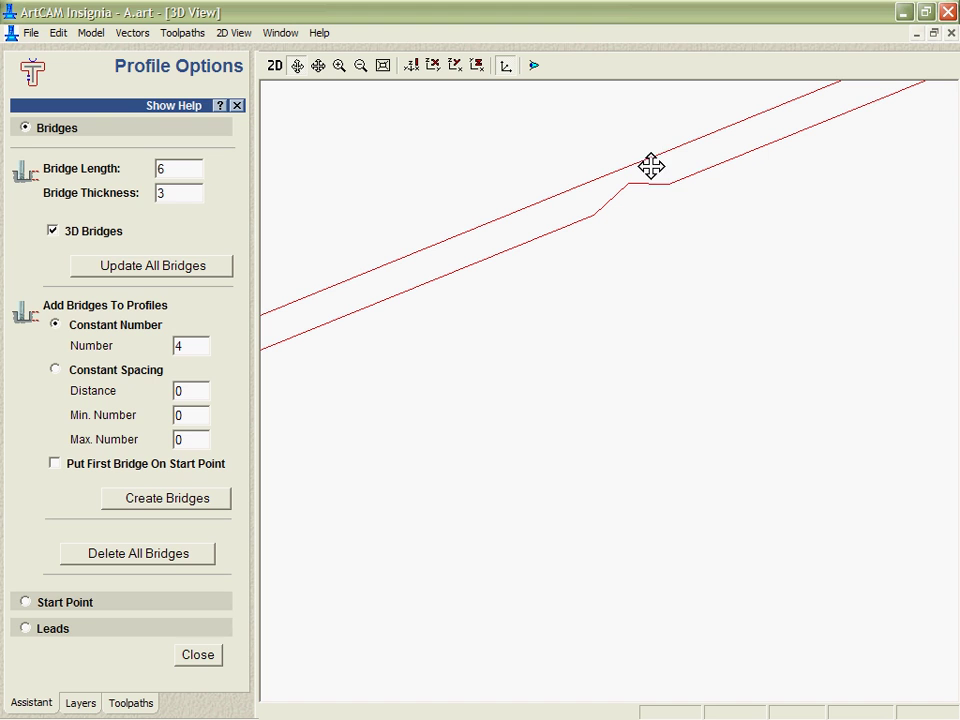
Close the bridge options and simulate the toolpath cutting the letter A from a material block.
{"action": "left_click", "coordinate": [198, 655]}
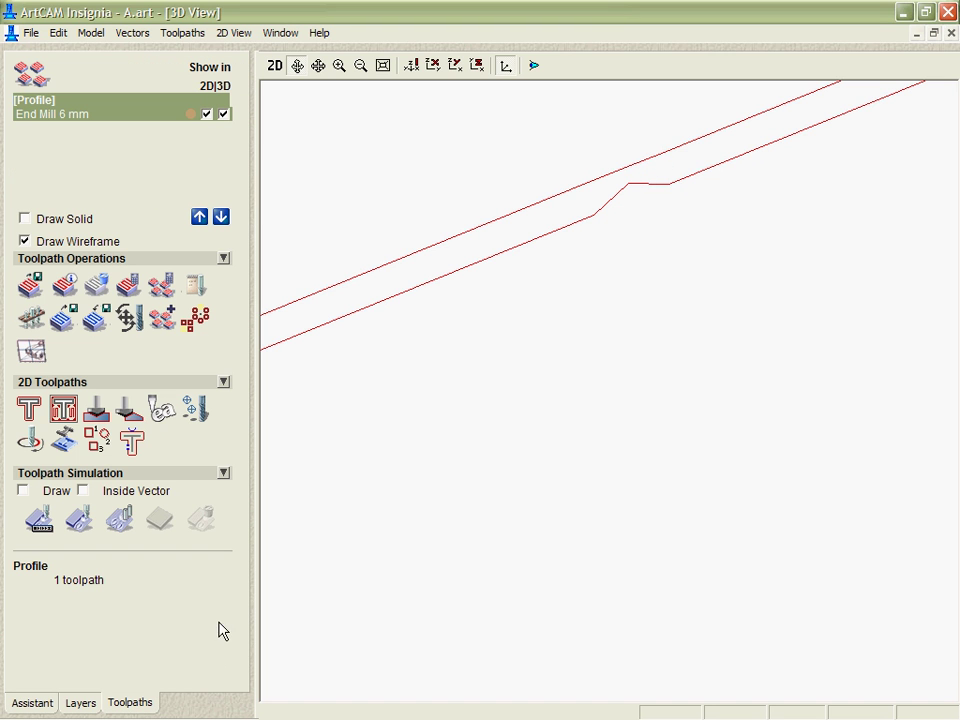
{"action": "left_click", "coordinate": [274, 65]}
{"action": "left_click", "coordinate": [80, 518]}
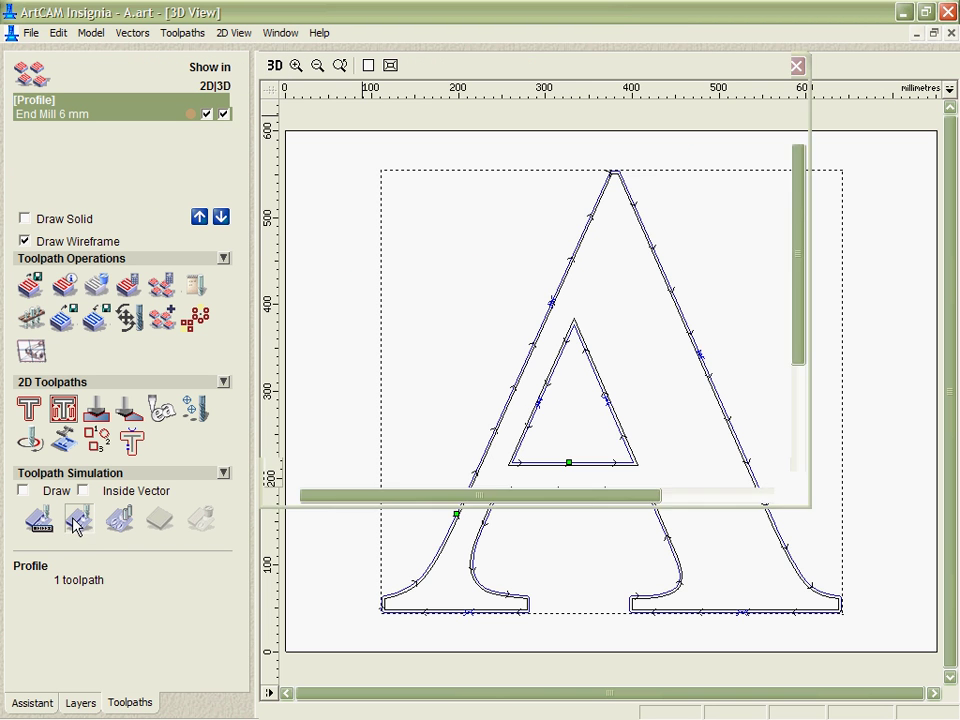
{"action": "left_click", "coordinate": [123, 522]}
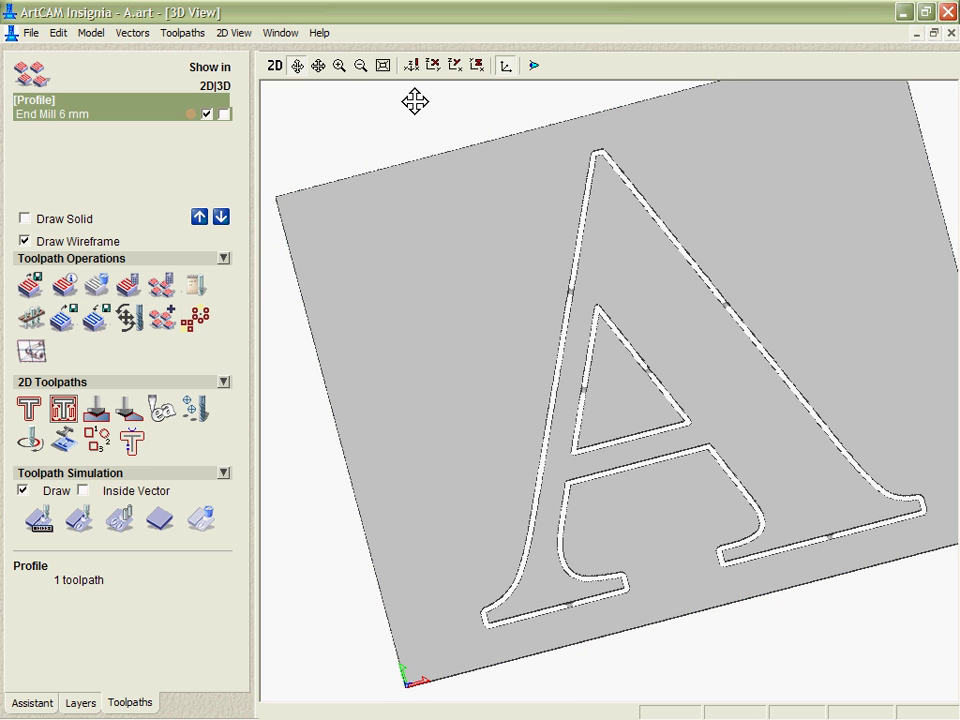
Zoom into the lower-right serif cut and pan to inspect the bridge tabs.
{"action": "left_click", "coordinate": [339, 65]}
{"action": "left_click_drag", "start_coordinate": [793, 496], "coordinate": [866, 561]}
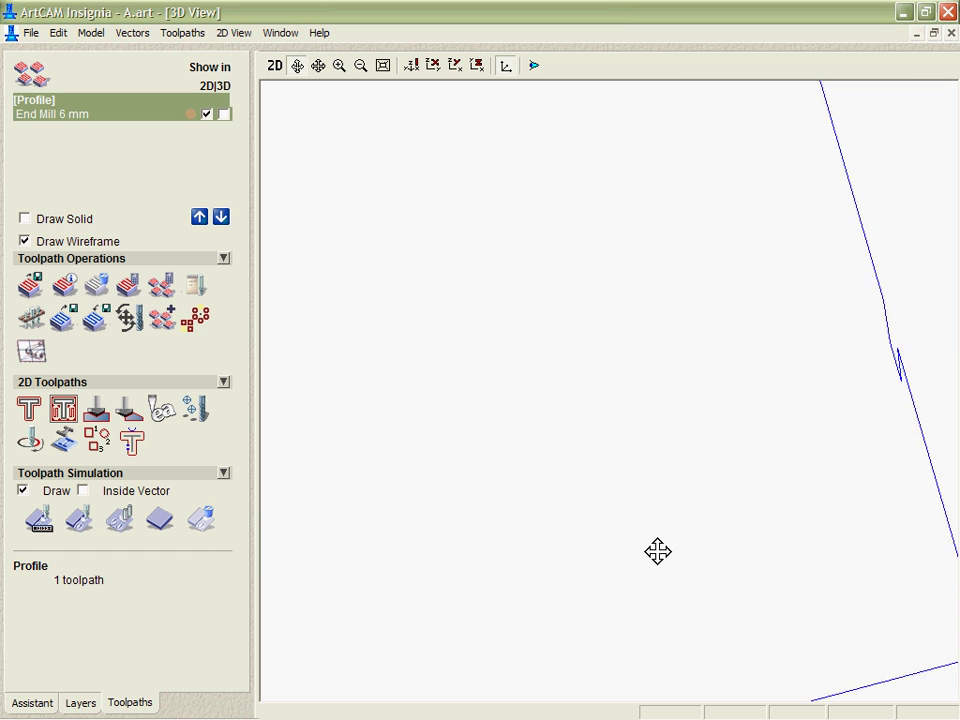
{"action": "mouse_move", "coordinate": [657, 551]}
{"action": "left_mouse_down"}
{"action": "mouse_move", "coordinate": [606, 371]}
{"action": "mouse_move", "coordinate": [615, 345]}
{"action": "mouse_move", "coordinate": [604, 446]}
{"action": "mouse_move", "coordinate": [622, 509]}
{"action": "mouse_move", "coordinate": [527, 343]}
{"action": "mouse_move", "coordinate": [453, 287]}
{"action": "mouse_move", "coordinate": [405, 294]}
{"action": "mouse_move", "coordinate": [564, 414]}
{"action": "mouse_move", "coordinate": [553, 432]}
{"action": "left_mouse_up"}
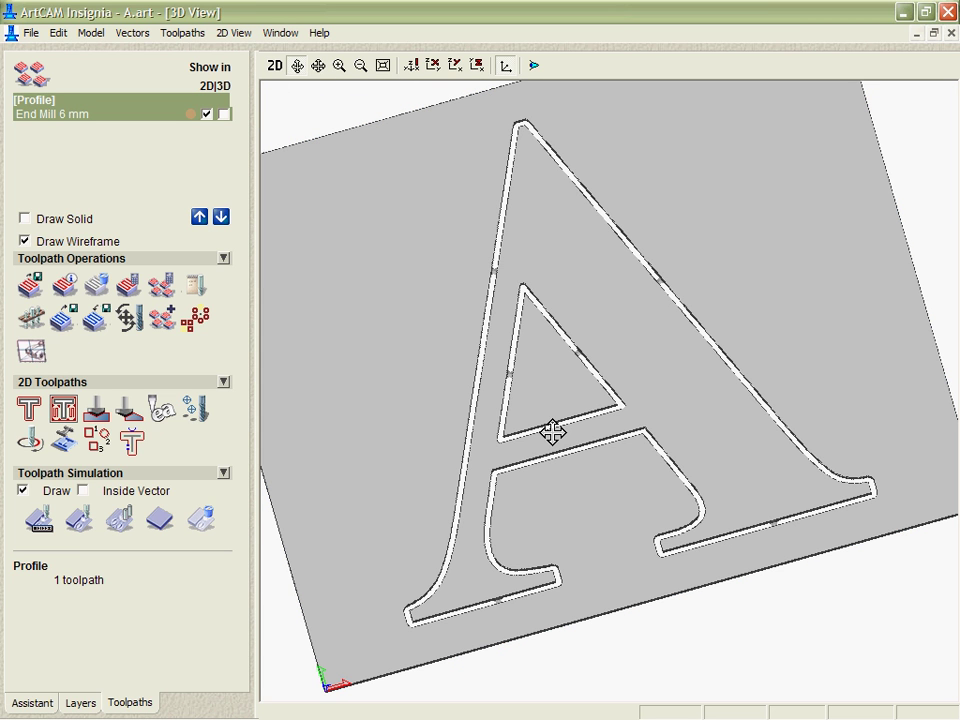